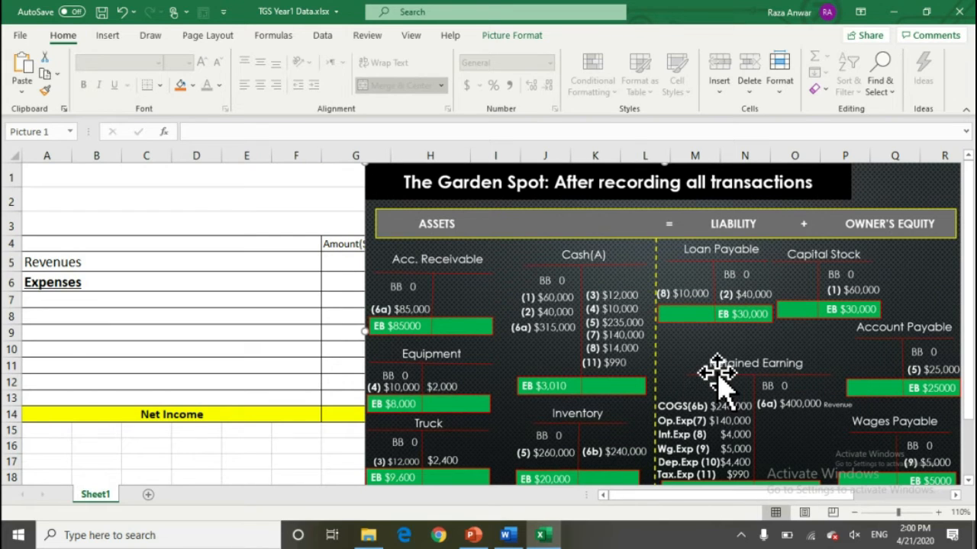
# Step: Crop the transactions picture to the area around the Retained Earning account, about 1.94" by 4.3", and move it beside the statement table
pyautogui.click(512, 39)
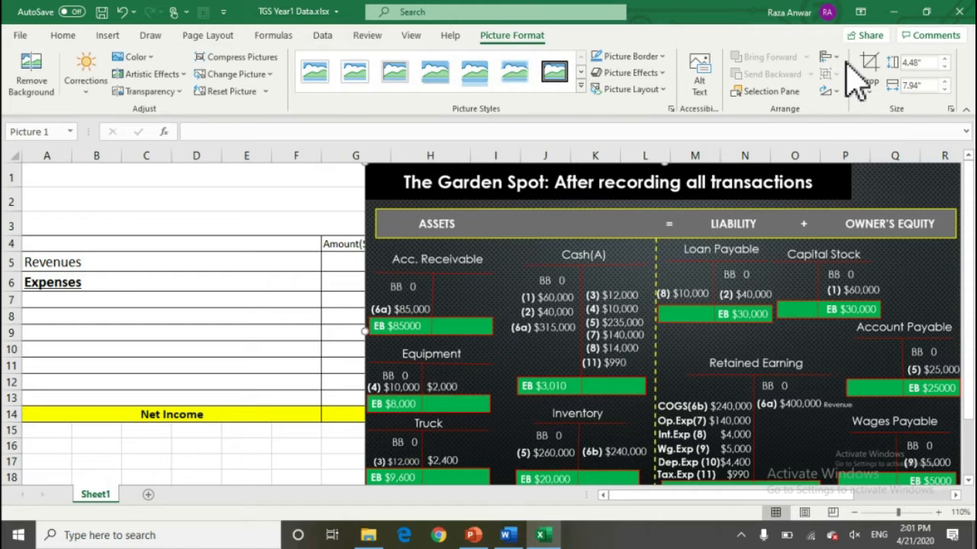
pyautogui.click(869, 67)
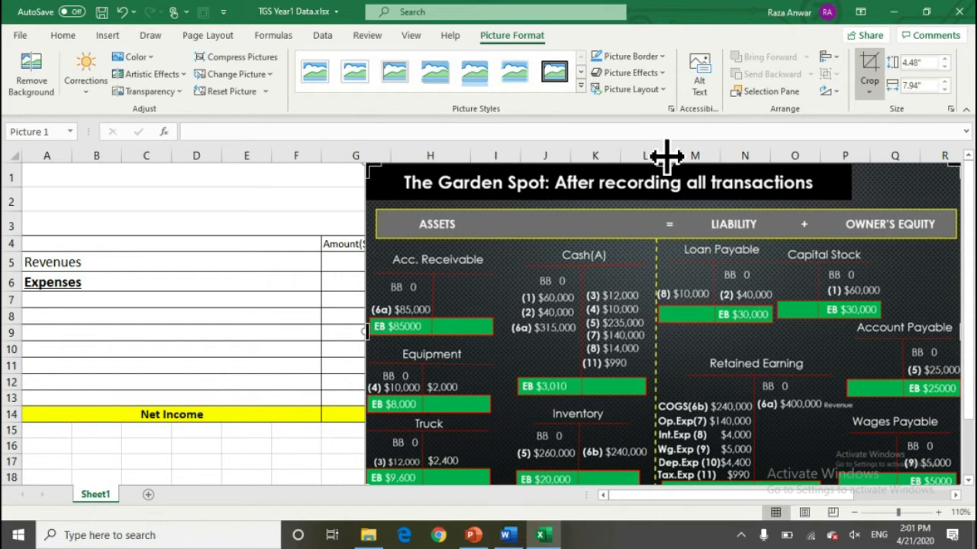
pyautogui.moveTo(664, 163); pyautogui.dragTo(665, 353)
pyautogui.moveTo(361, 435); pyautogui.dragTo(641, 419)
pyautogui.moveTo(690, 378); pyautogui.dragTo(897, 422)
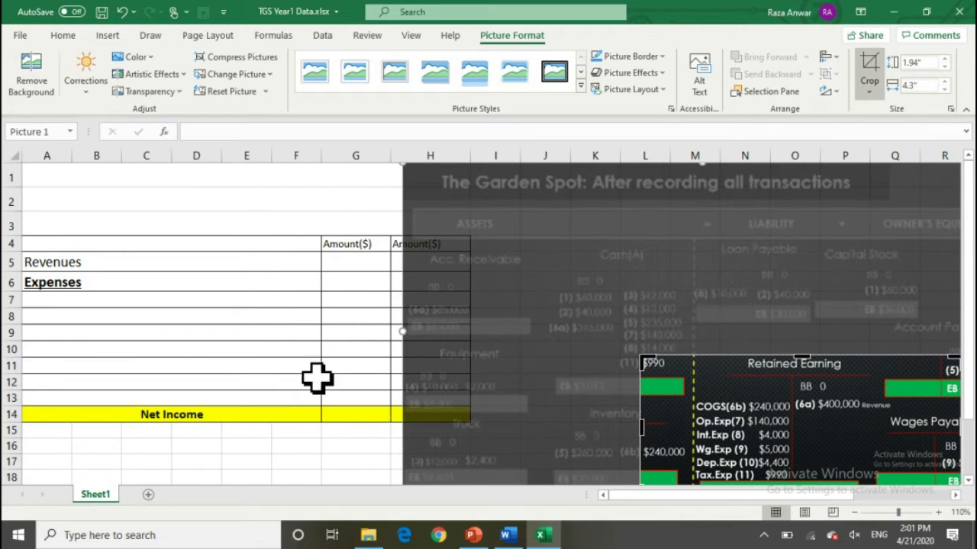
pyautogui.click(349, 458)
pyautogui.moveTo(705, 361); pyautogui.dragTo(634, 277)
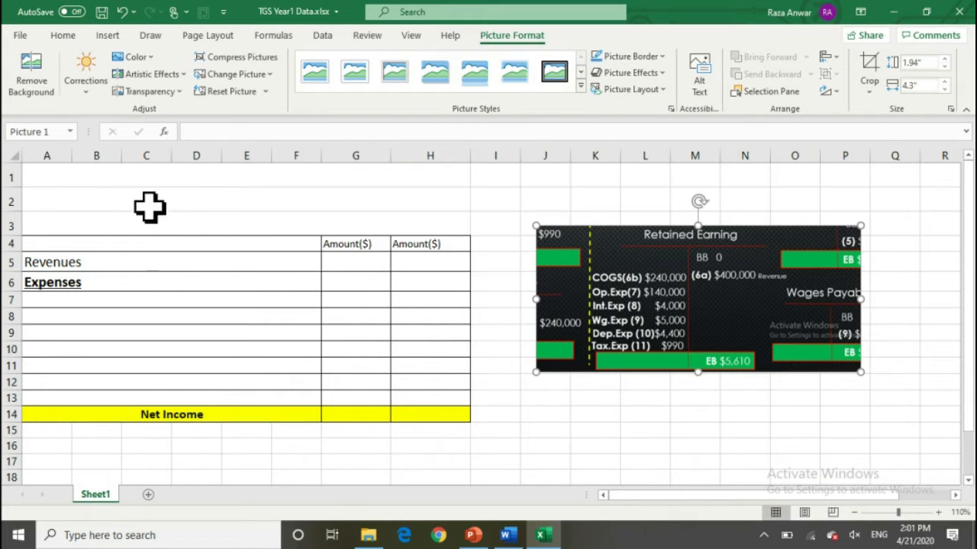
# Step: Enter the company title "The Garden Spot(TGS)" in merged cell A1
pyautogui.click(298, 180)
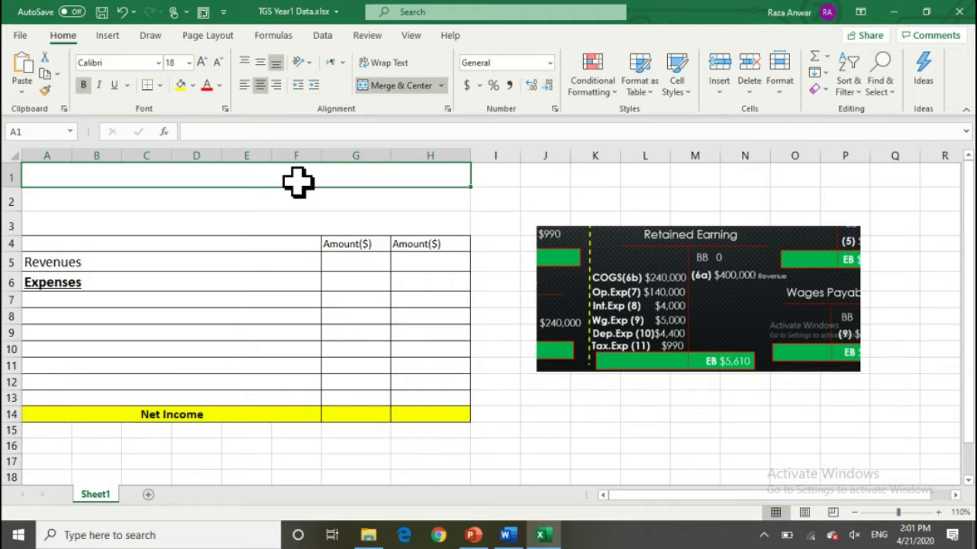
pyautogui.write('The')
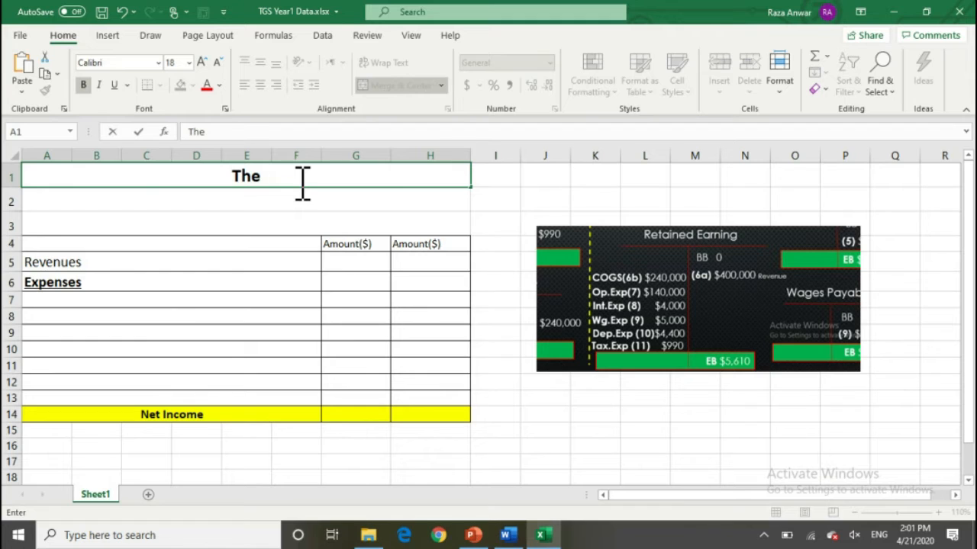
pyautogui.write('Gar')
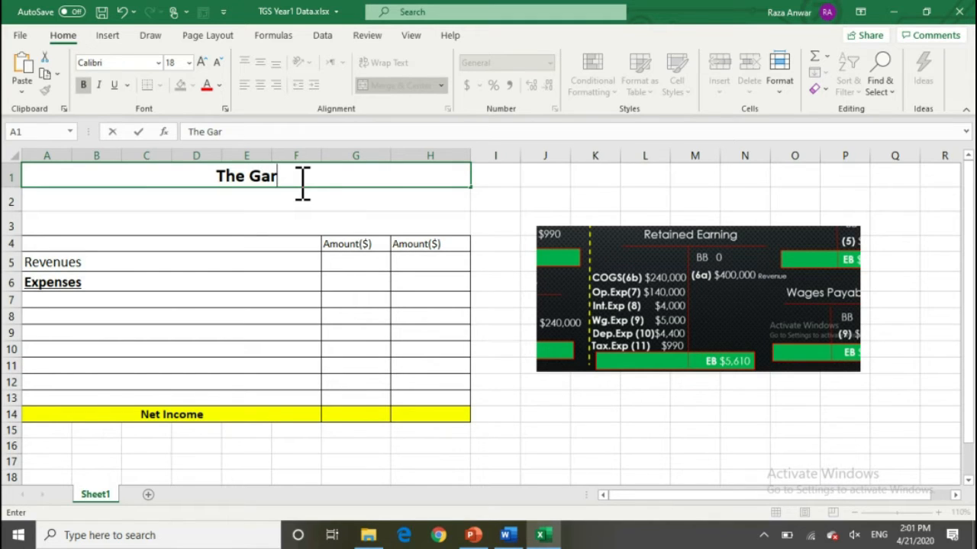
pyautogui.write('den Spot(')
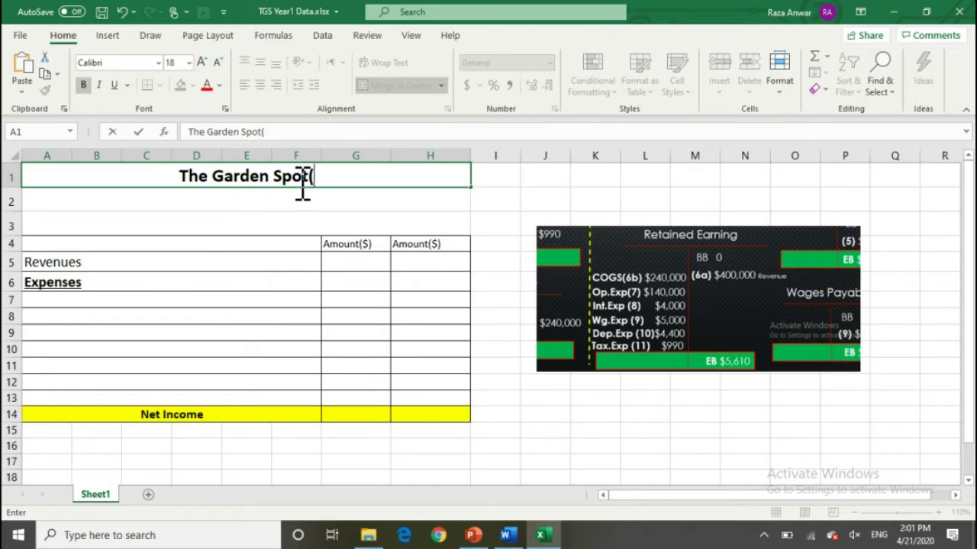
pyautogui.write('TGS)')
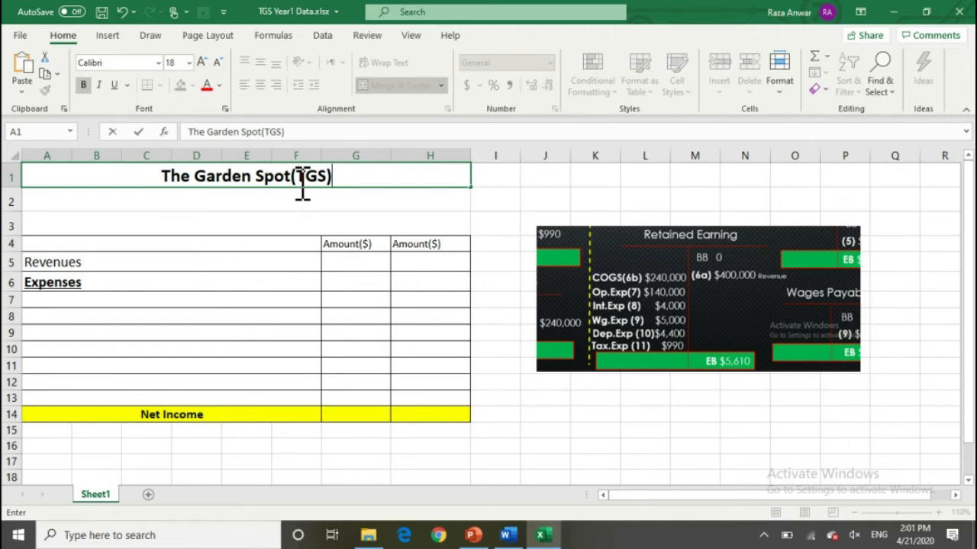
pyautogui.press('Return')
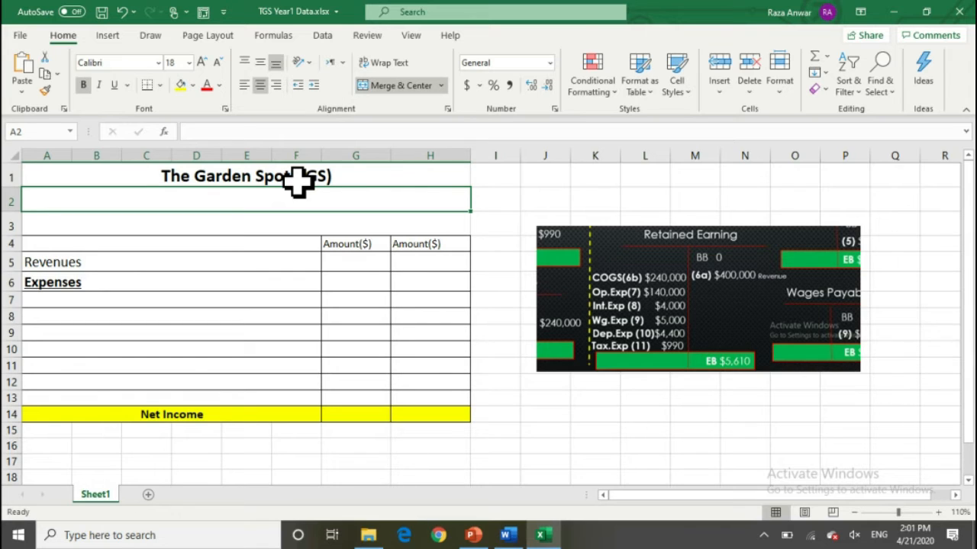
# Step: Enter the statement title "Income Statement" in merged cell A2
pyautogui.write('Inc')
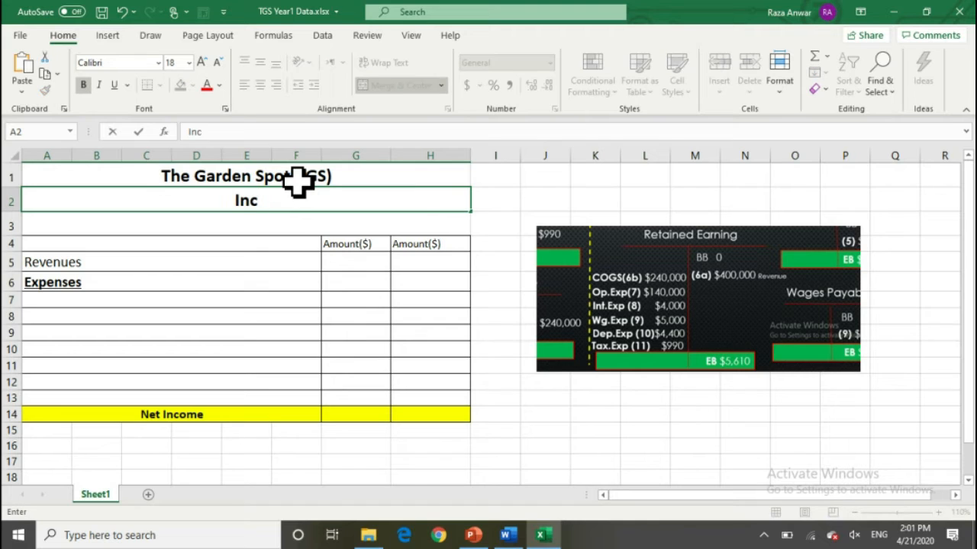
pyautogui.write('ome S')
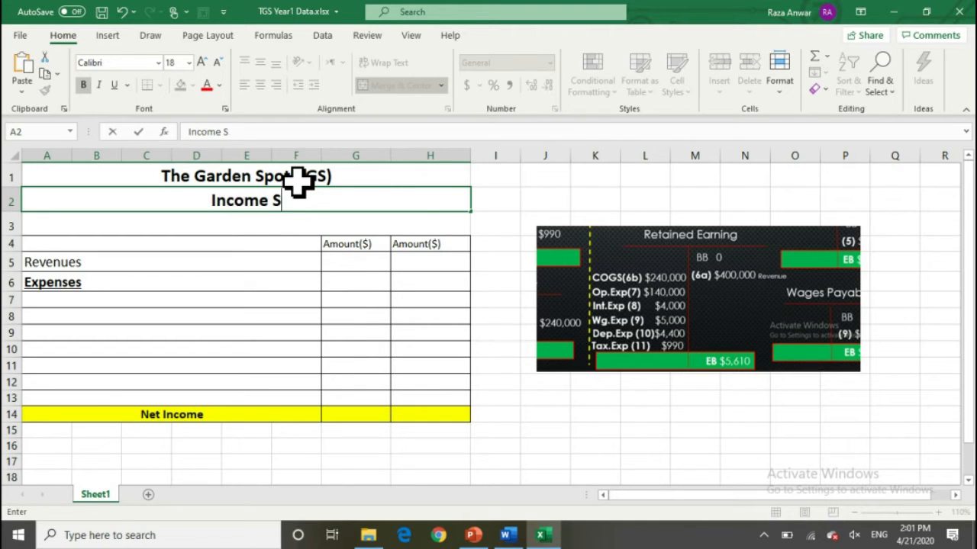
pyautogui.write('tatement')
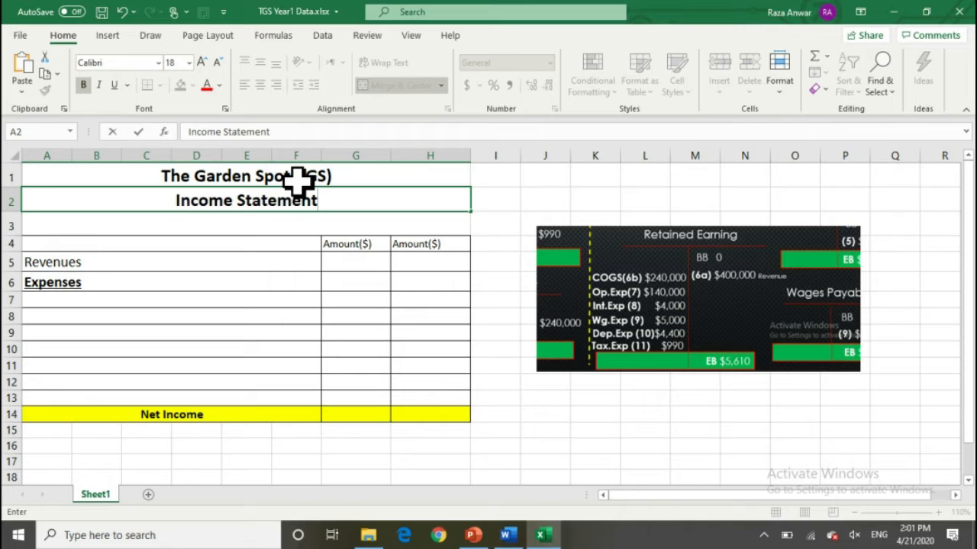
pyautogui.press('Return')
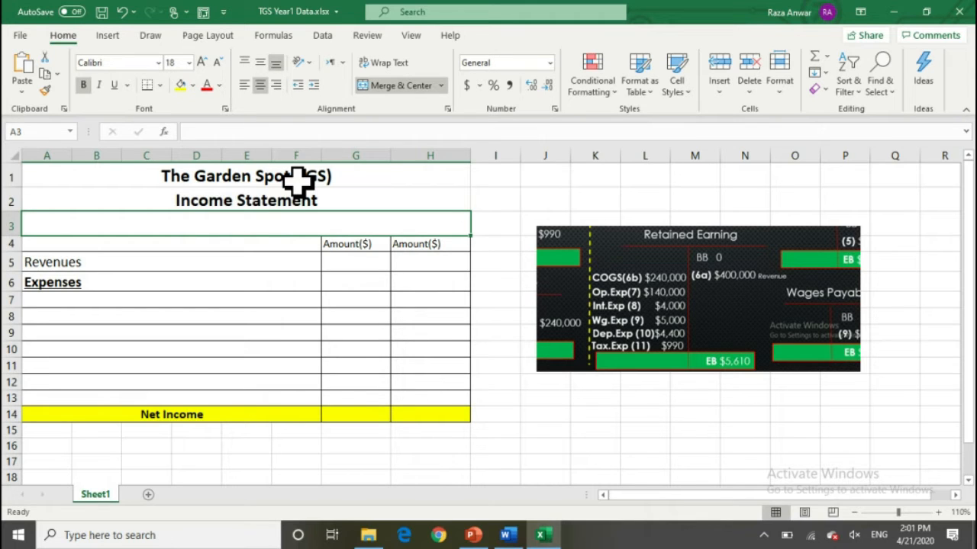
# Step: Enter the period line "For The Year Ended 31December 2019" in merged cell A3
pyautogui.write('For')
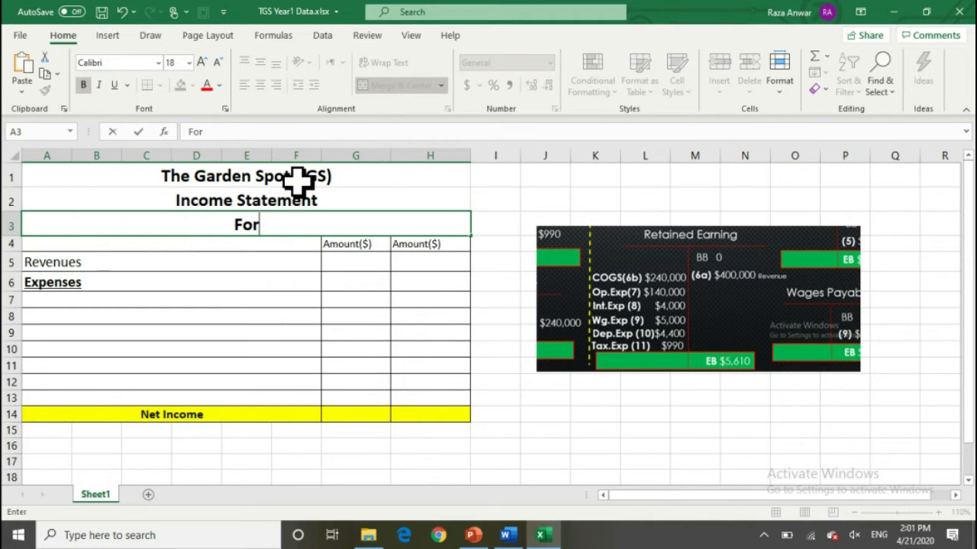
pyautogui.write(' The Y')
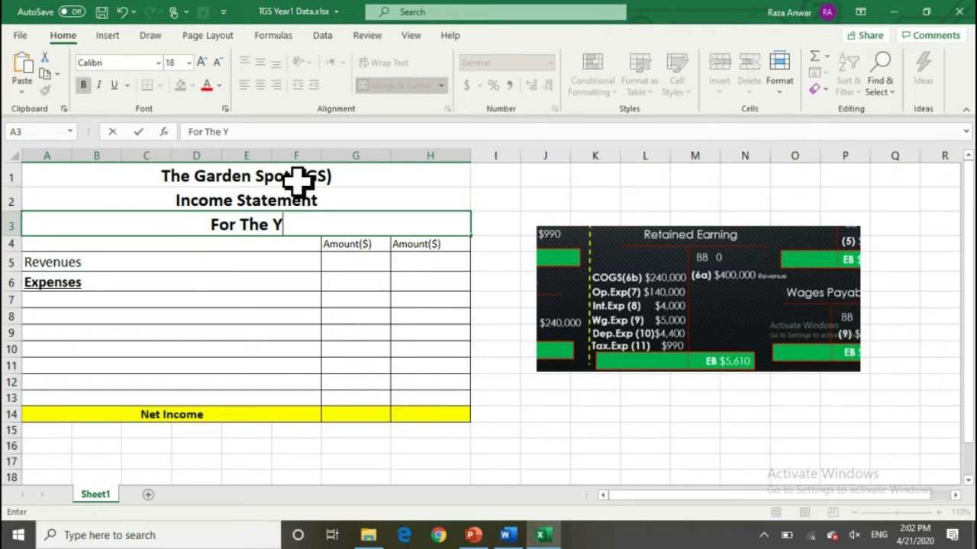
pyautogui.write('ear Ended 31December 2')
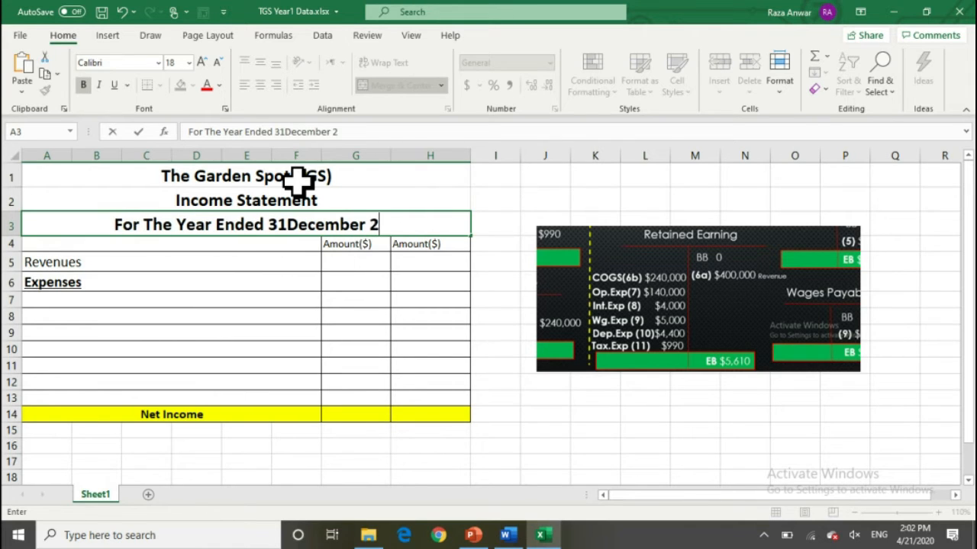
pyautogui.write('019')
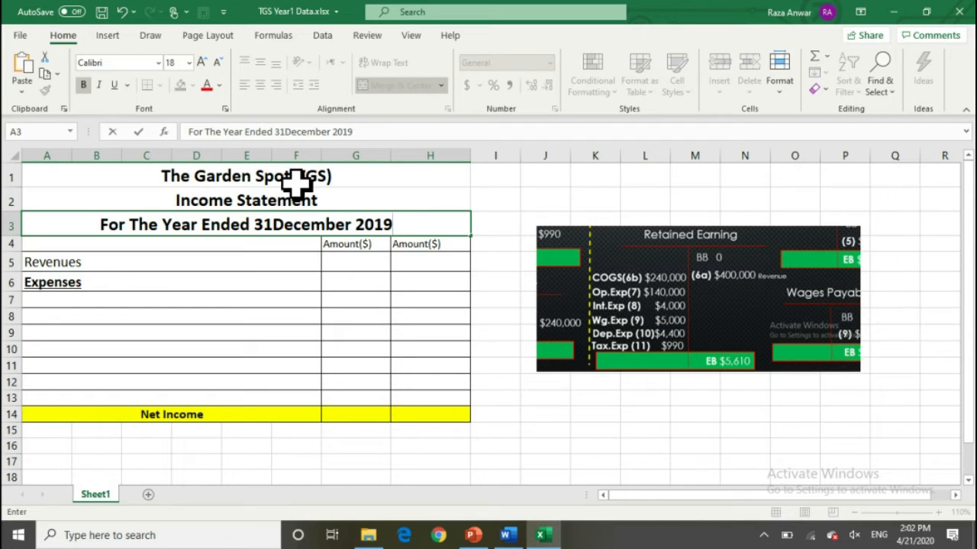
pyautogui.click(194, 242)
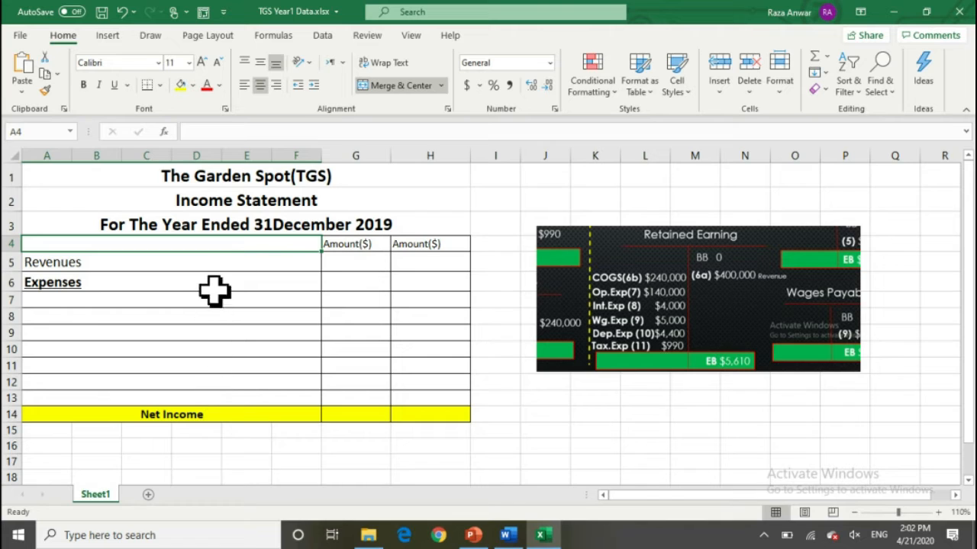
# Step: Make the two Amount($) column headings in G4:H4 bold
pyautogui.click(355, 245)
pyautogui.moveTo(355, 245); pyautogui.dragTo(416, 244)
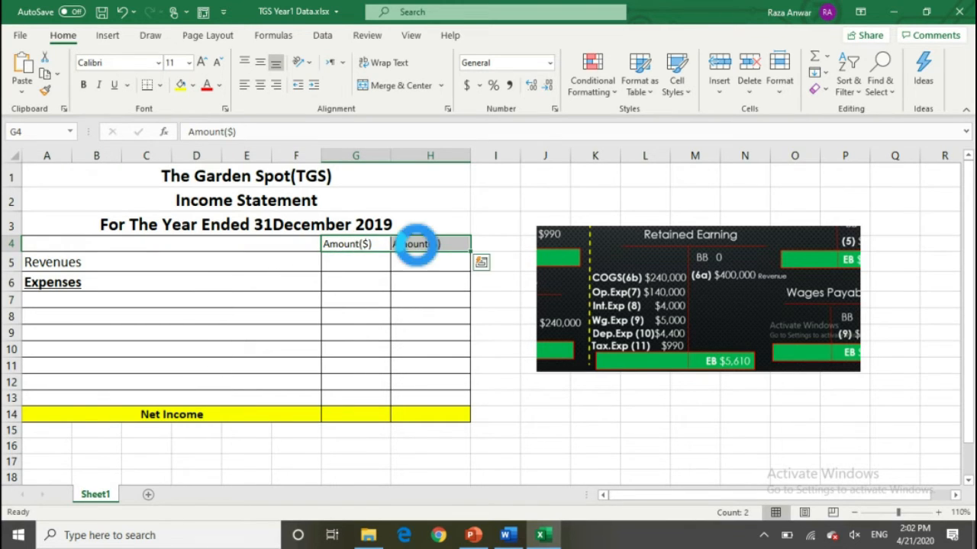
pyautogui.hotkey('ctrl', 'b')
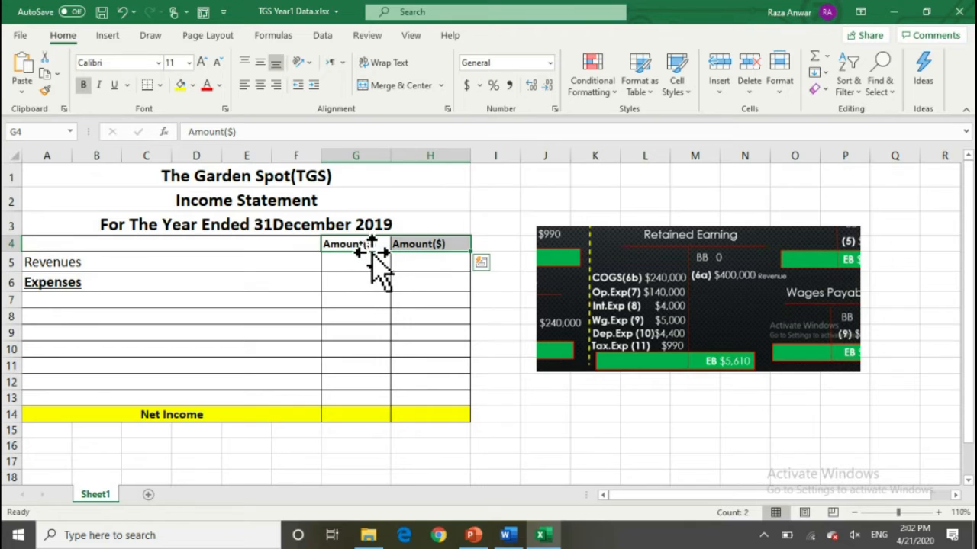
# Step: Enter the Revenues amount of 400000 in cell H5
pyautogui.click(369, 261)
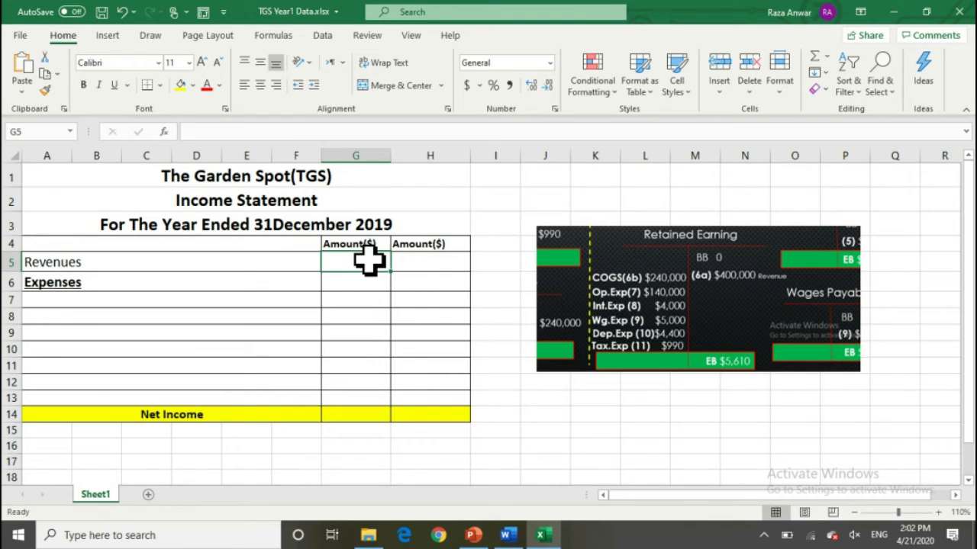
pyautogui.moveTo(410, 262)
pyautogui.mouseDown()
pyautogui.moveTo(414, 399)
pyautogui.moveTo(414, 263)
pyautogui.mouseUp()
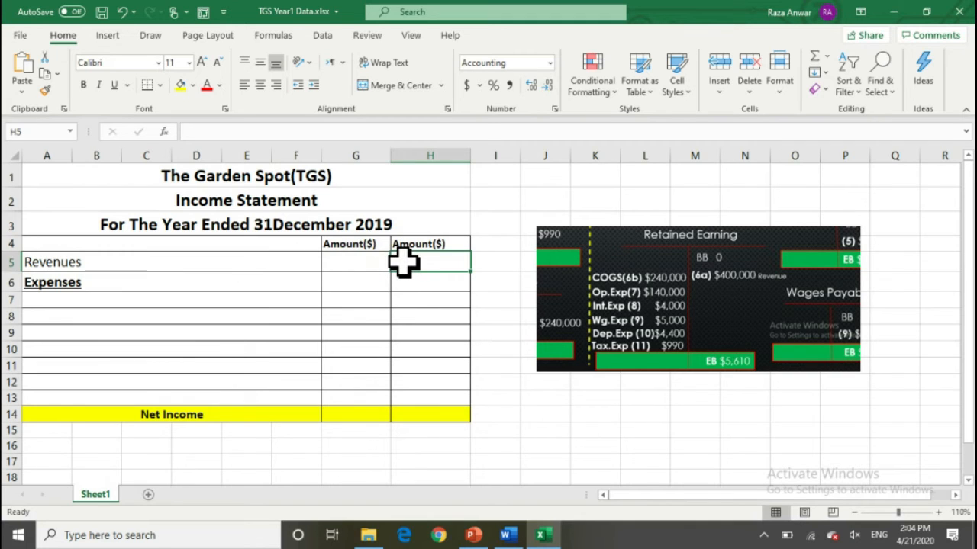
pyautogui.write('400')
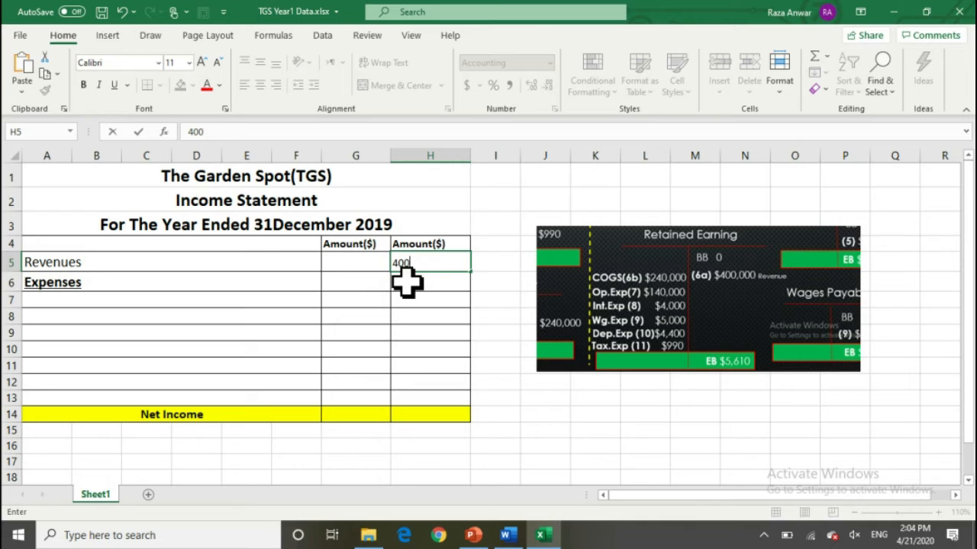
pyautogui.write('000')
pyautogui.press('Return')
pyautogui.press('Left')
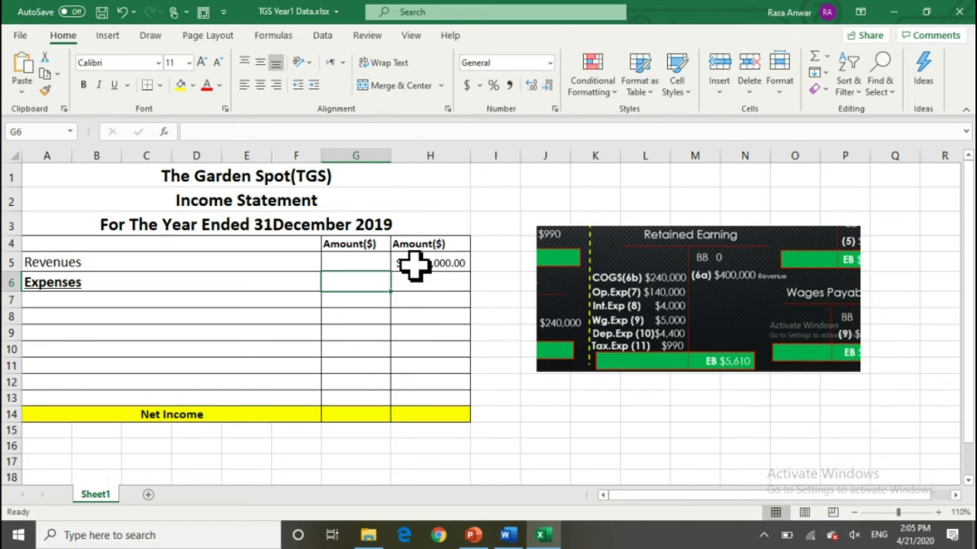
# Step: Add the first expense line in row 7 as "Cost of good sold" with 240000 in column G
pyautogui.click(132, 281)
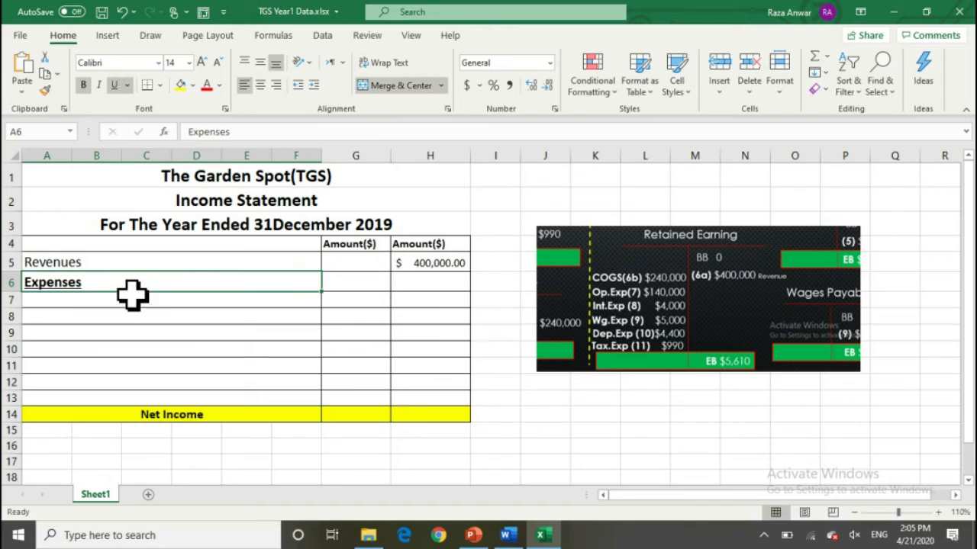
pyautogui.click(133, 300)
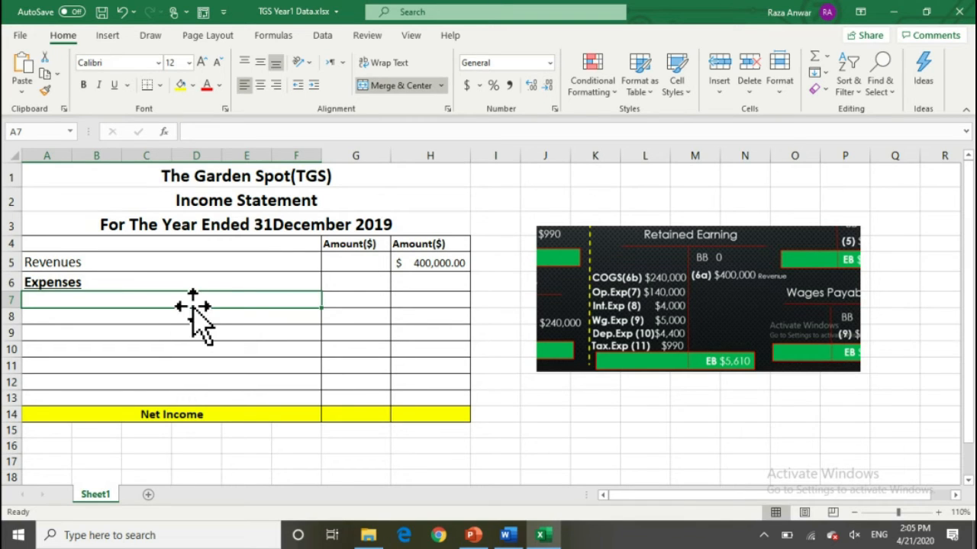
pyautogui.write('Cost ')
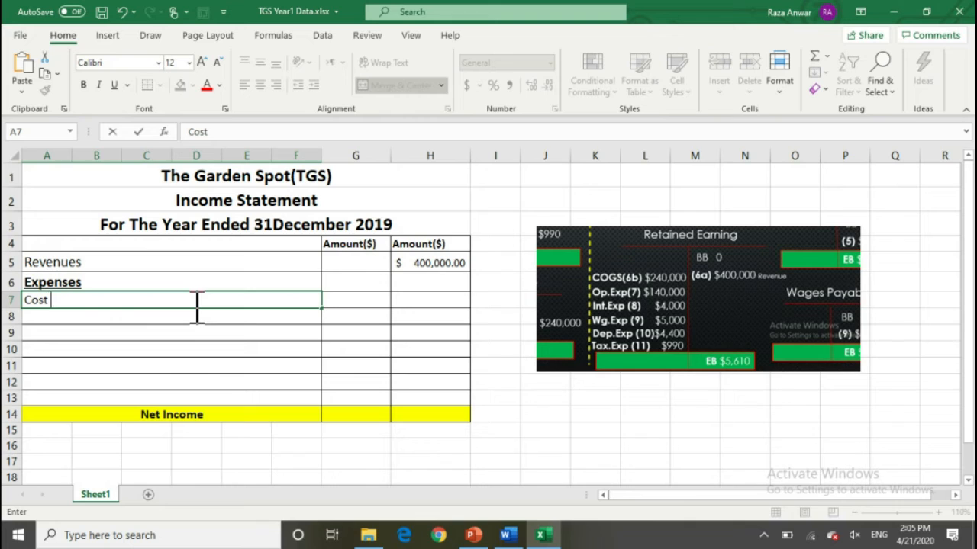
pyautogui.write('of good sold')
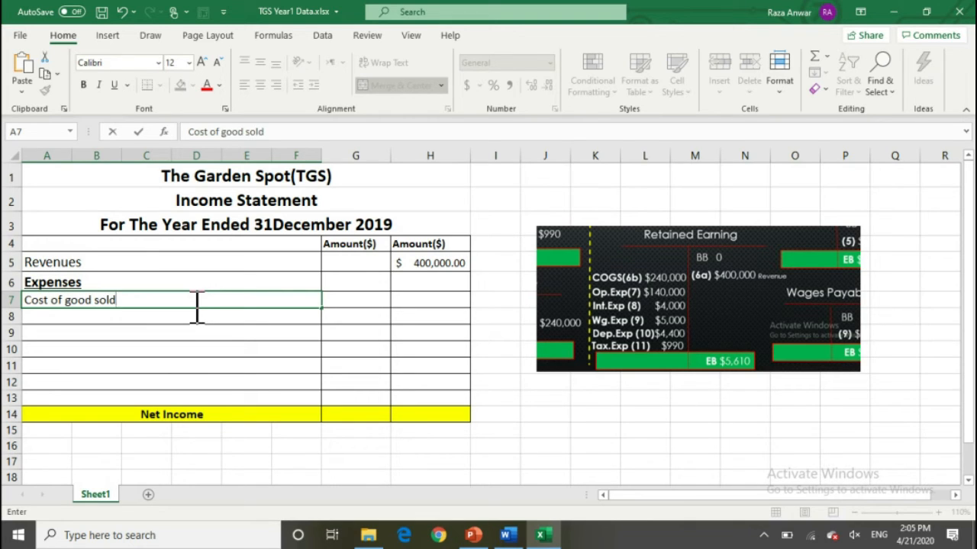
pyautogui.press('Tab')
pyautogui.write('240000')
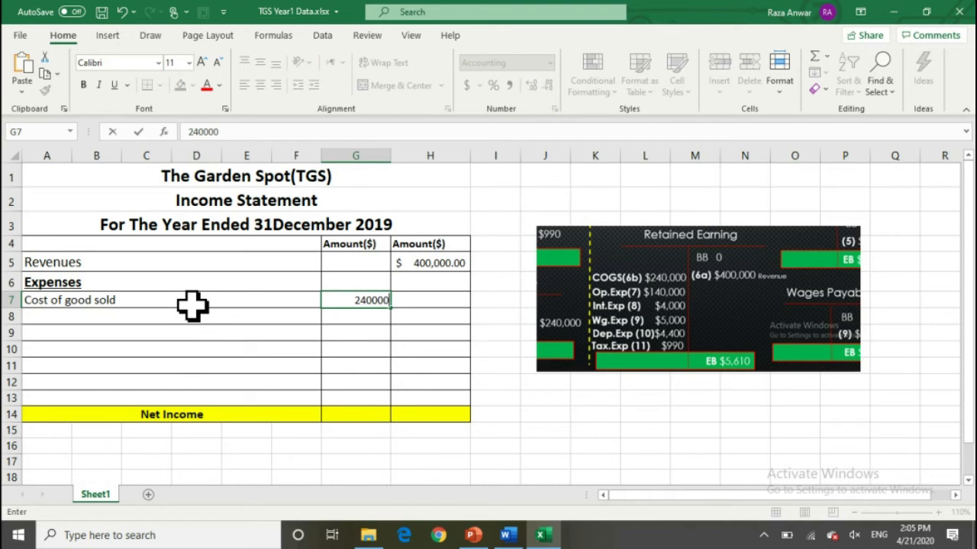
pyautogui.hotkey('ctrl', 'Return')
# Step: Add the next expense line in row 8 as "operating expense" with 140000 in column G
pyautogui.click(195, 311)
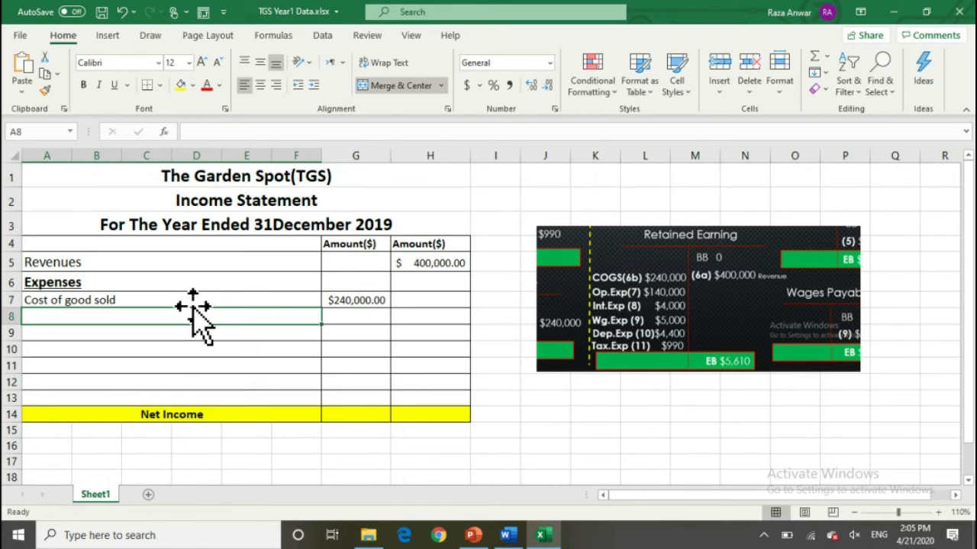
pyautogui.write('operating ')
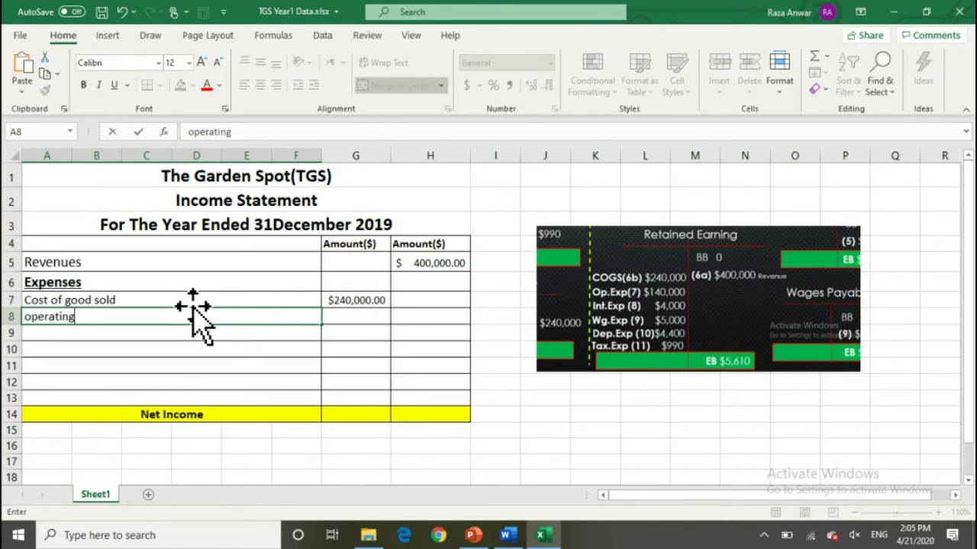
pyautogui.write('expense')
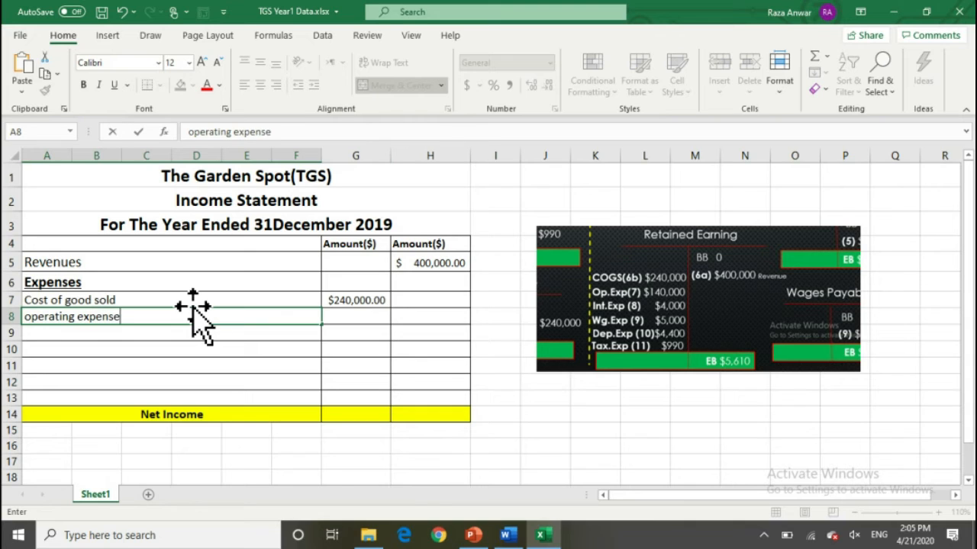
pyautogui.hotkey('ctrl', 'Return')
pyautogui.press('Tab')
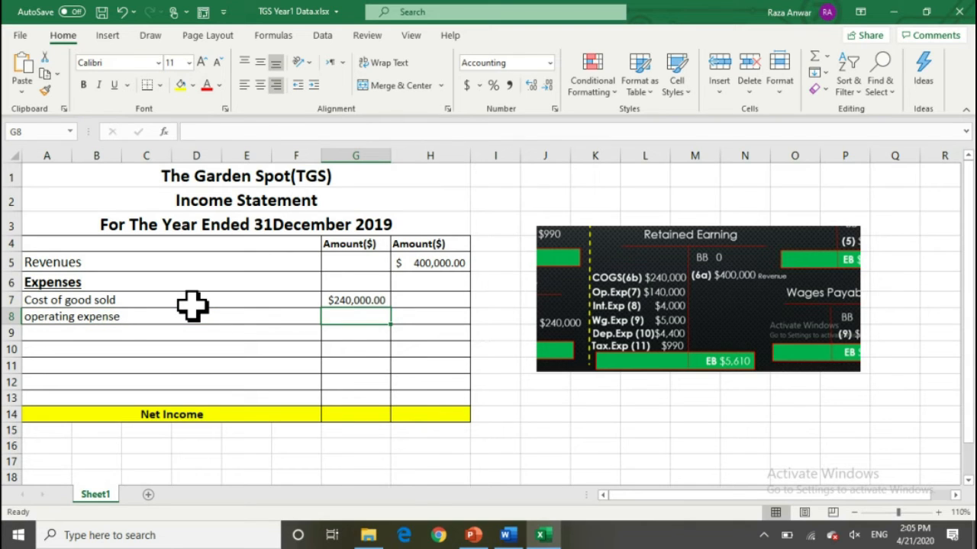
pyautogui.write('140000')
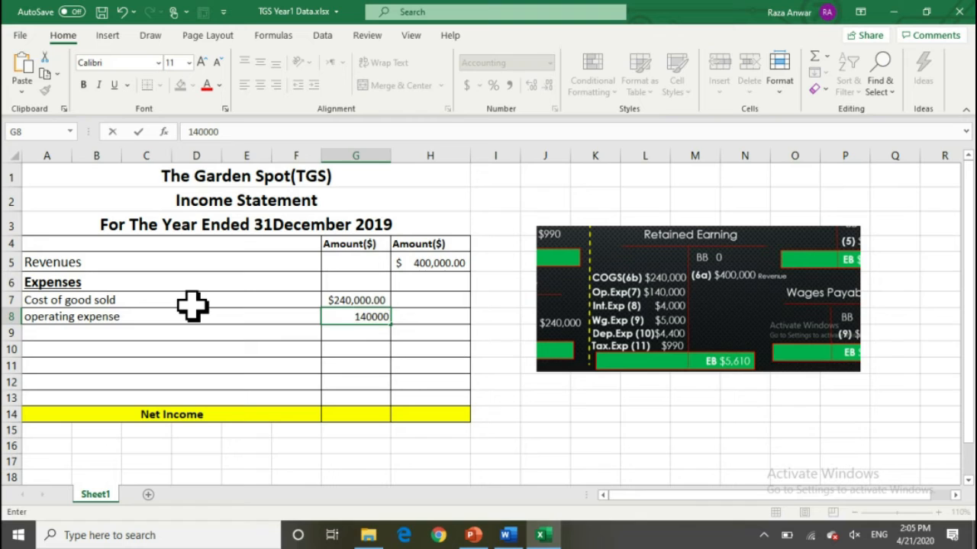
# Step: Capitalize the first letter of the label in A8 so it reads "Operating expense"
pyautogui.hotkey('shift', 'Tab')
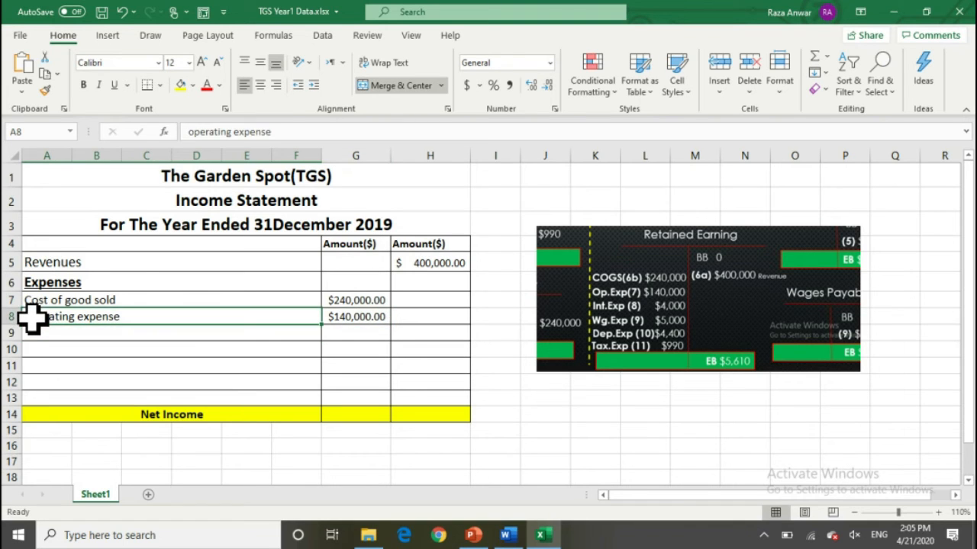
pyautogui.doubleClick(32, 319)
pyautogui.press('BackSpace')
pyautogui.write('O')
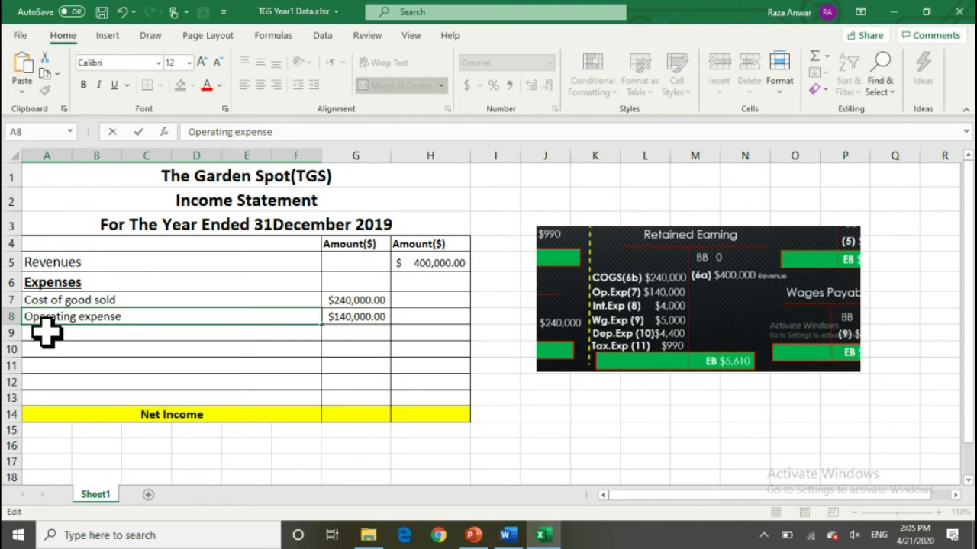
pyautogui.press('Return')
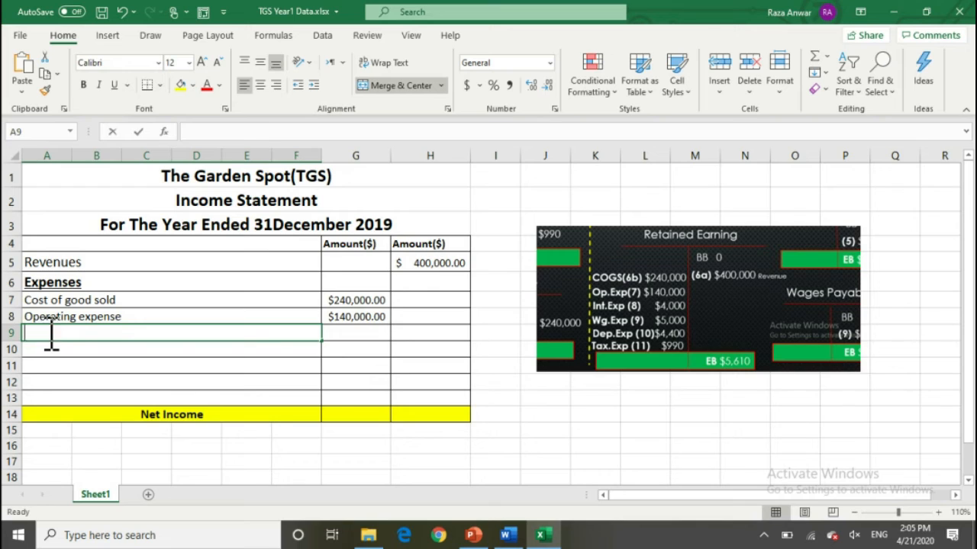
# Step: Add "Interest Expense" in row 9 with an amount of 4000 in column G
pyautogui.write('Interest ')
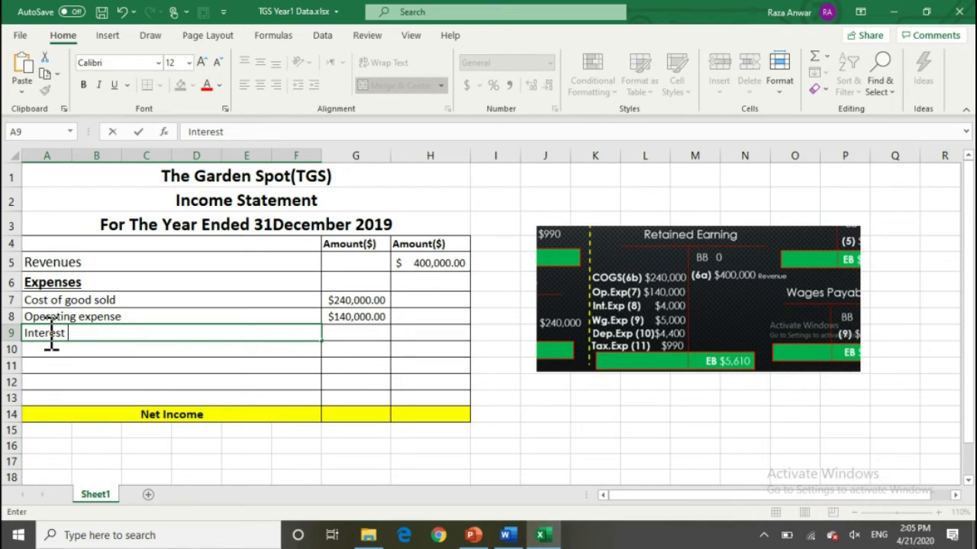
pyautogui.write('Expense')
pyautogui.press('Tab')
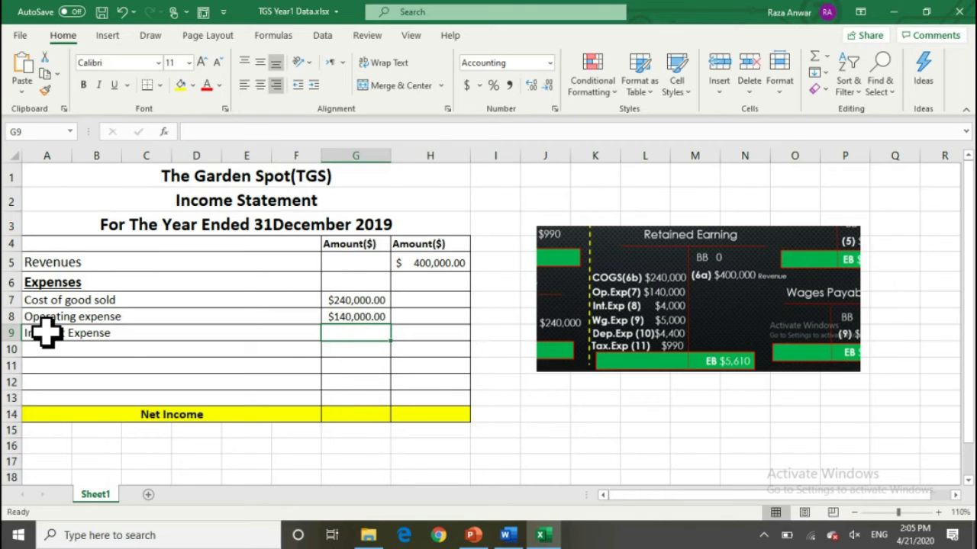
pyautogui.write('4,00')
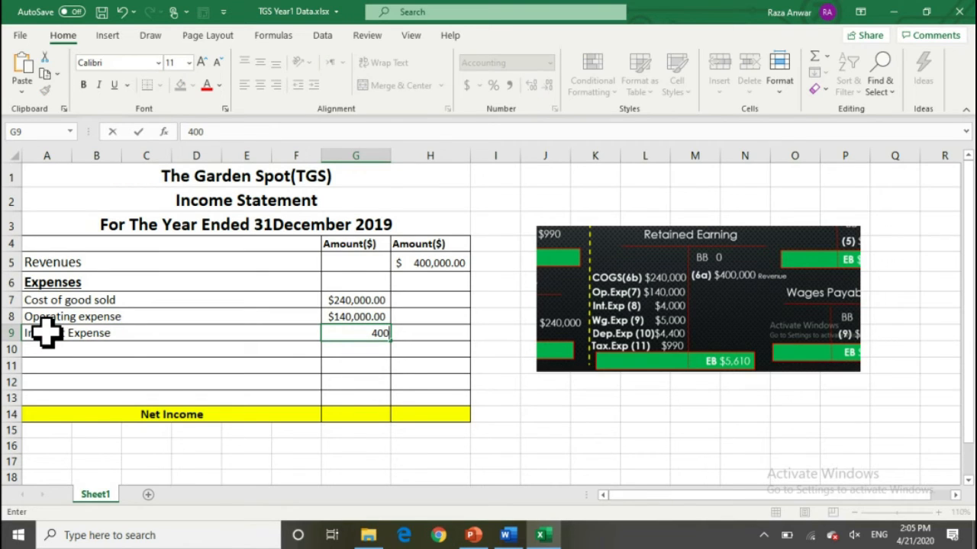
pyautogui.write('0')
pyautogui.press('Return')
# Step: Add "Wages Expenses" in row 10 with an amount of 5000 in column G
pyautogui.write('W')
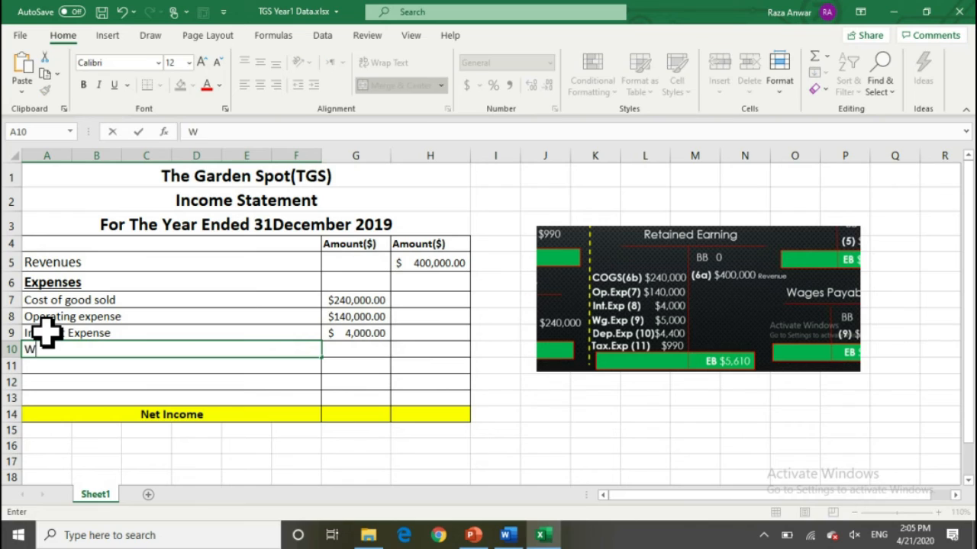
pyautogui.write('ages Expense')
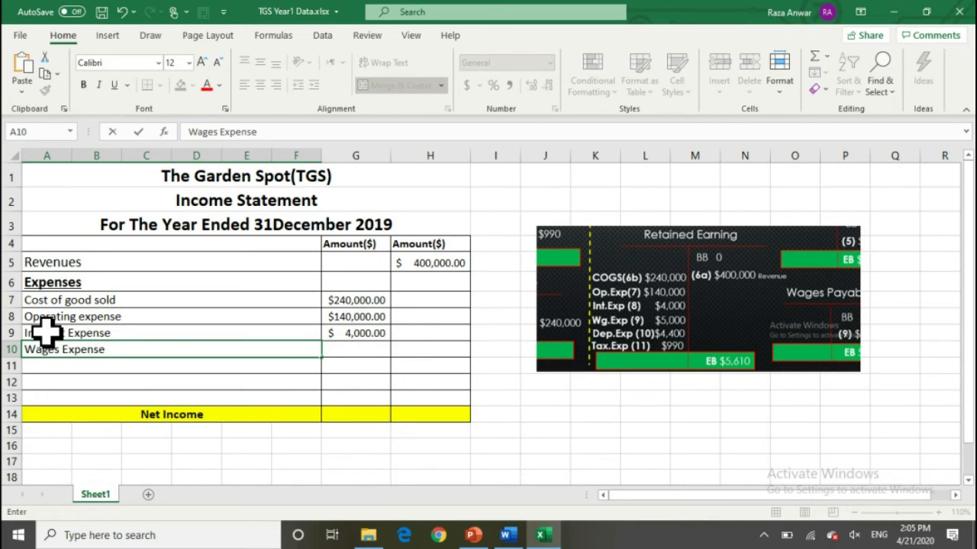
pyautogui.write('s')
pyautogui.press('Tab')
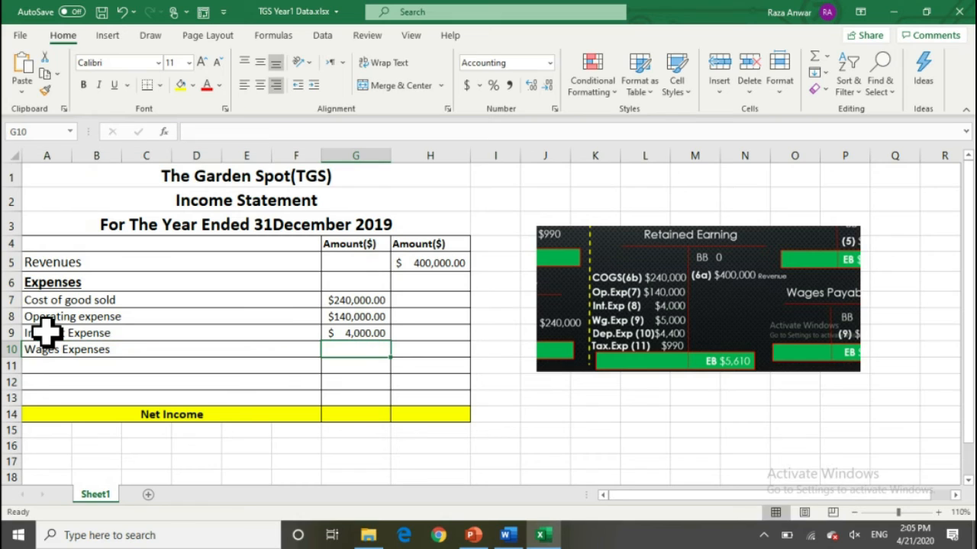
pyautogui.write('5000')
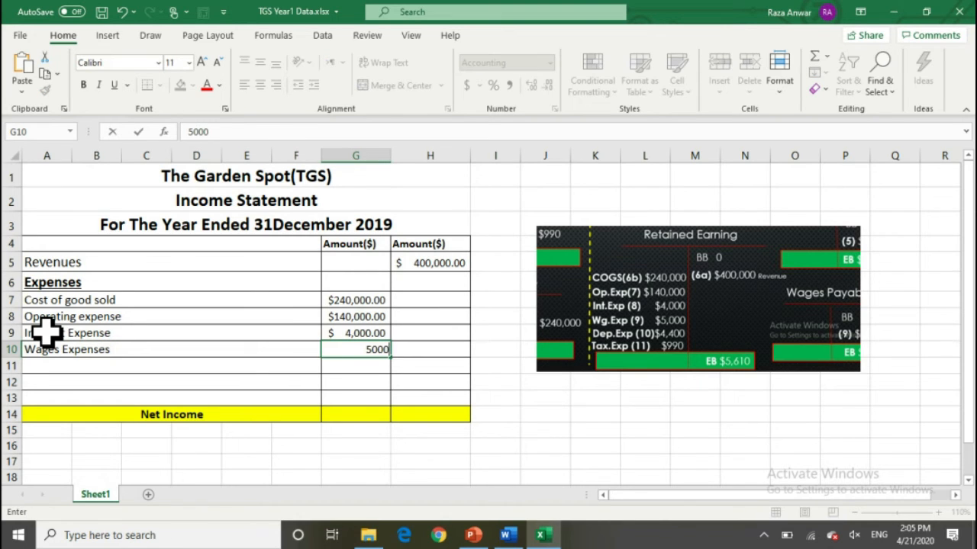
pyautogui.press('Return')
# Step: Add "Depreciation Expense" in row 11 with an amount of 4400 in column G
pyautogui.write('Depr')
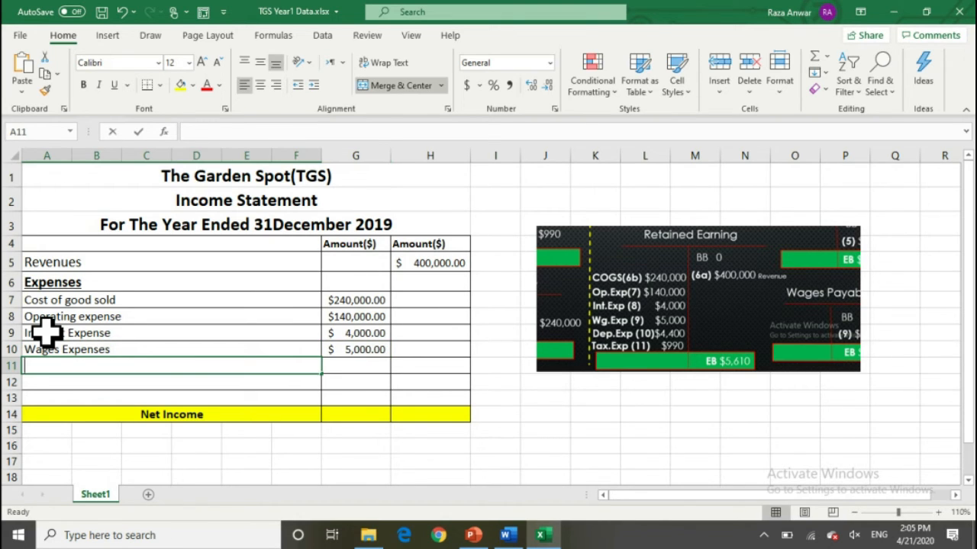
pyautogui.write('eci')
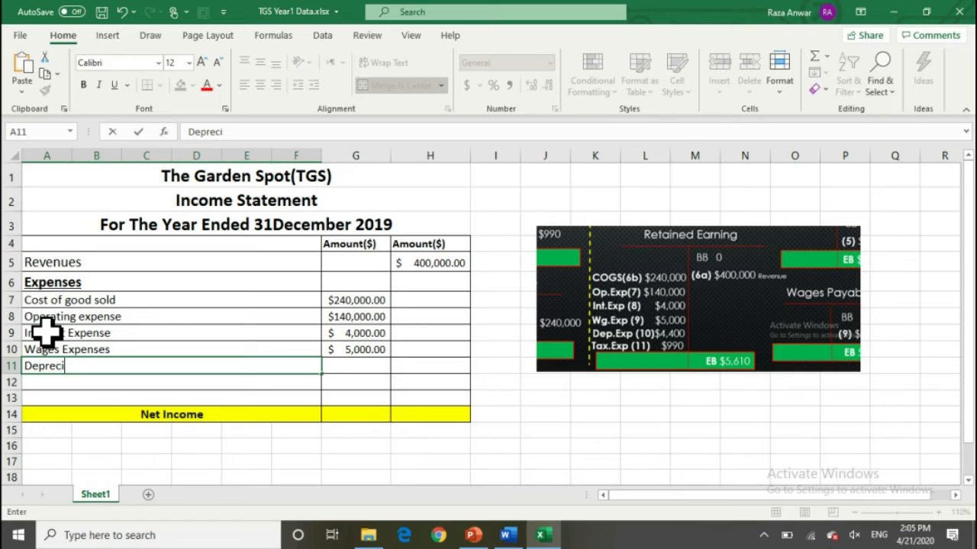
pyautogui.write('ation Expense')
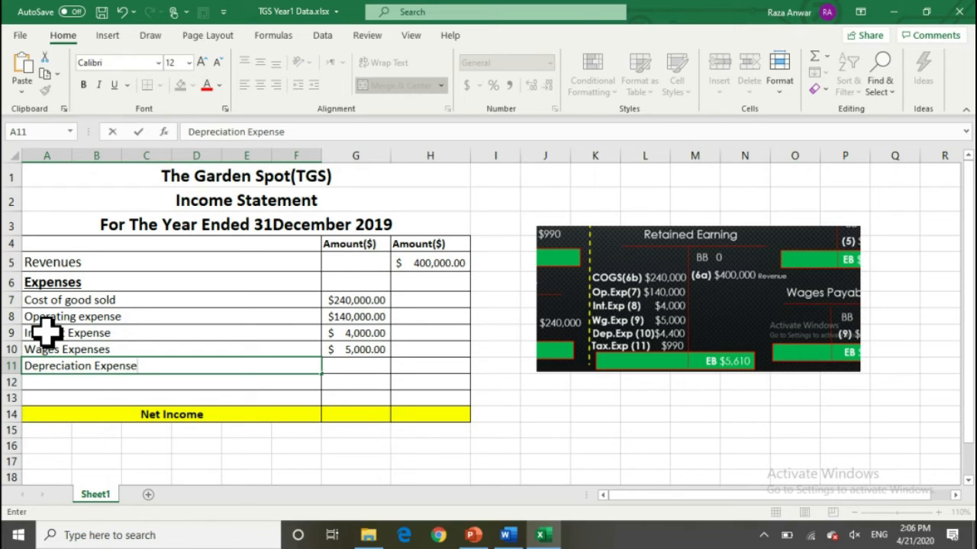
pyautogui.press('Tab')
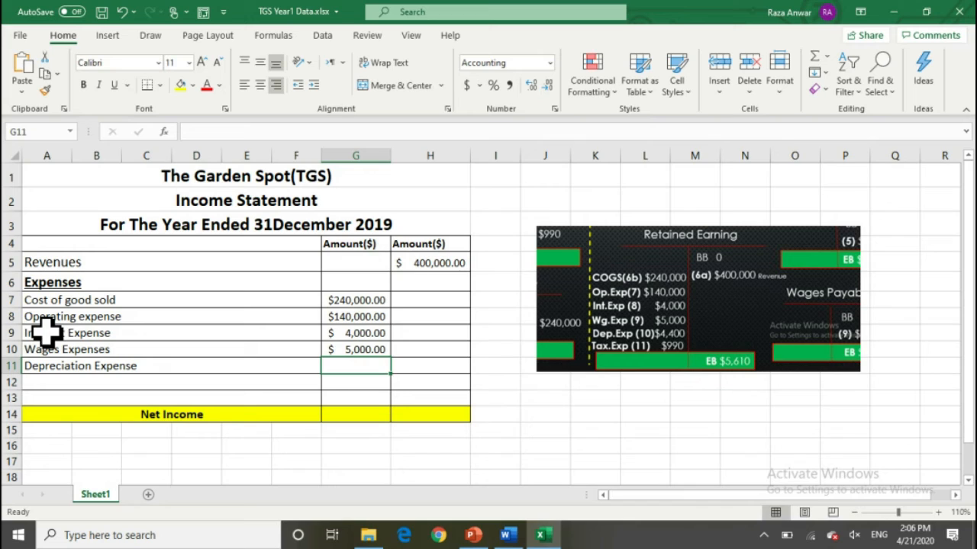
pyautogui.write('4400')
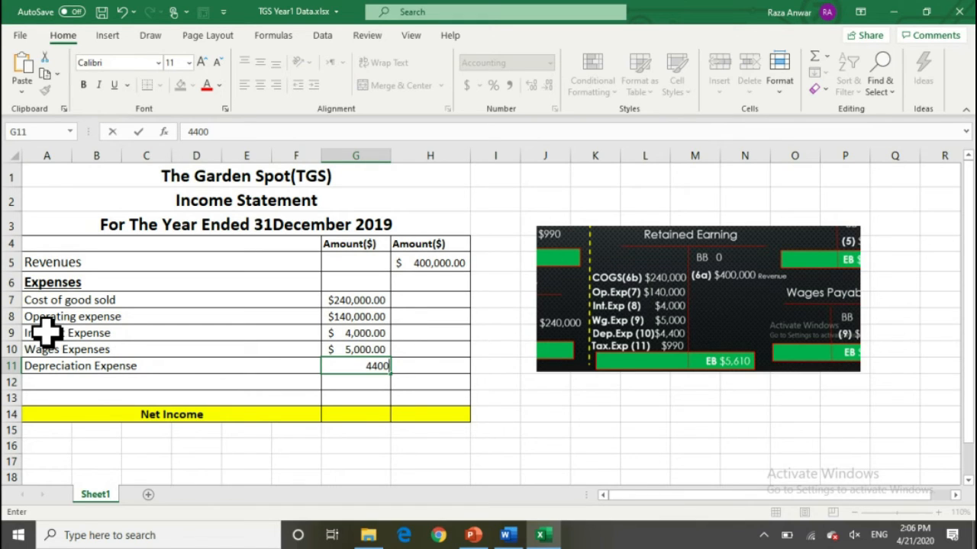
pyautogui.press('Return')
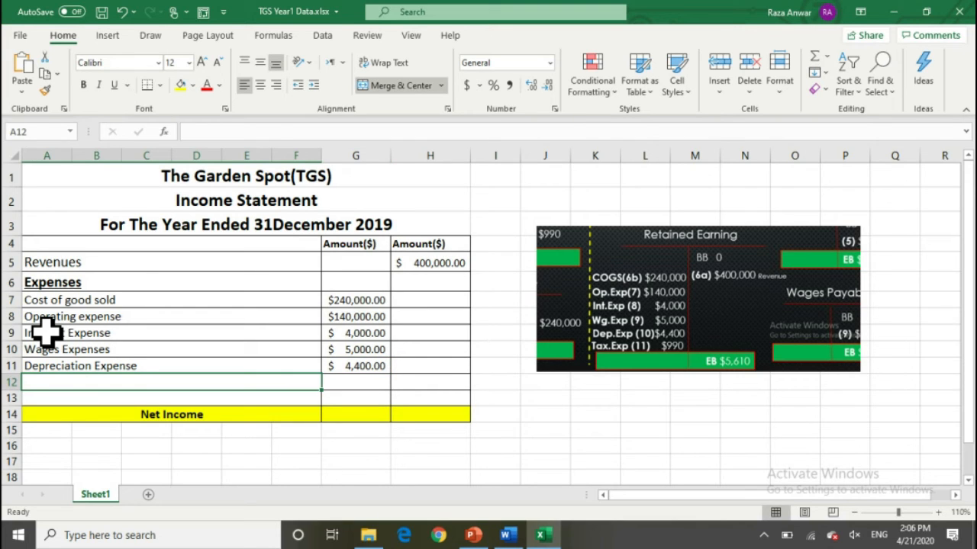
# Step: Add "Tax Expense" in row 12 with an amount of 990 in column G
pyautogui.press('Up')
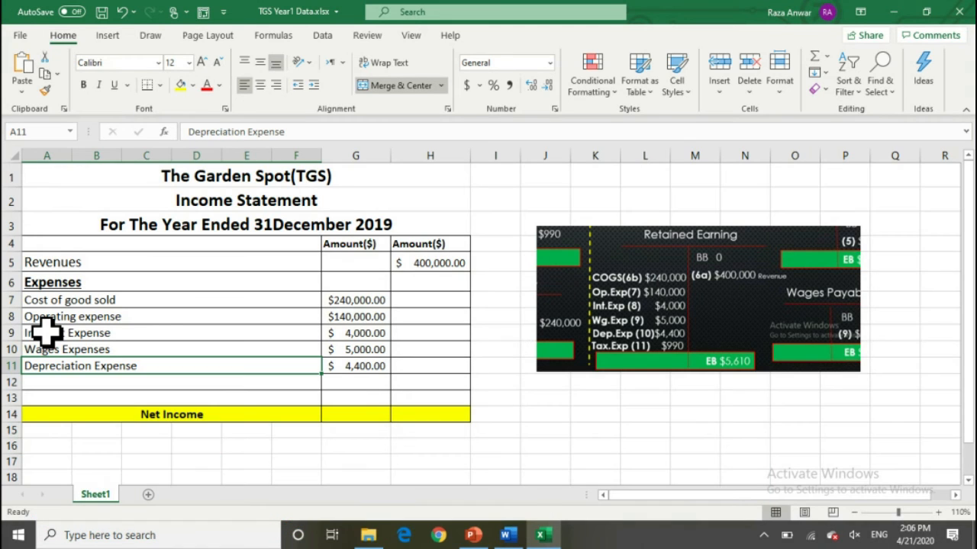
pyautogui.press('Down')
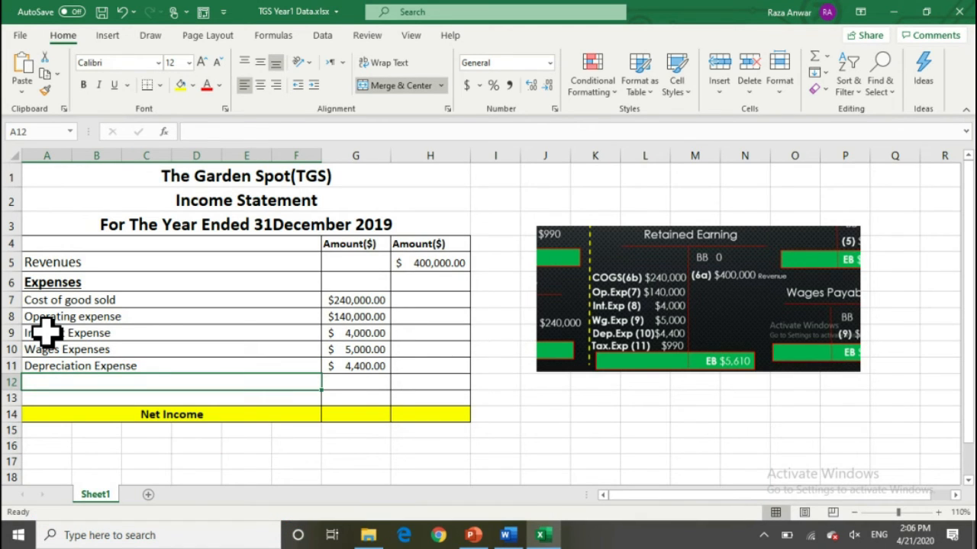
pyautogui.write('Tax')
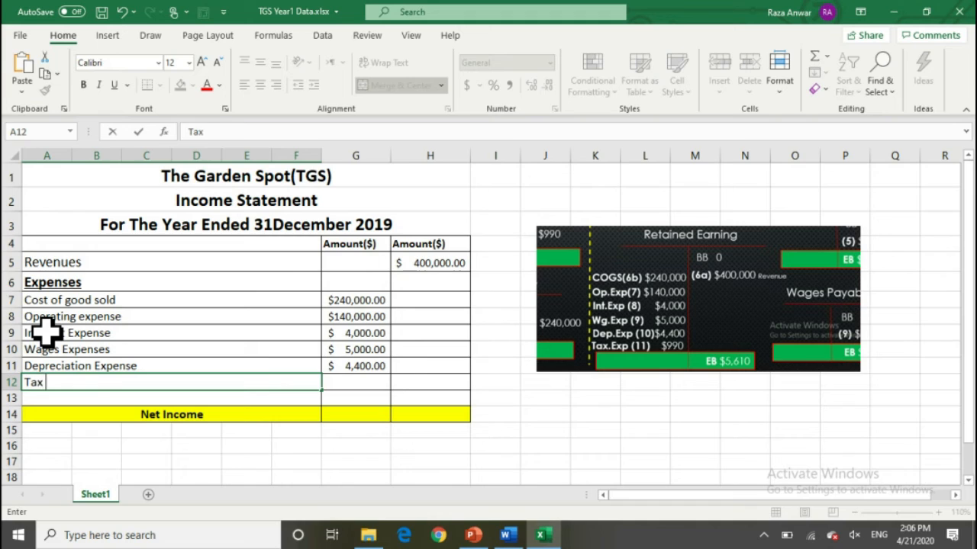
pyautogui.write(' Expense')
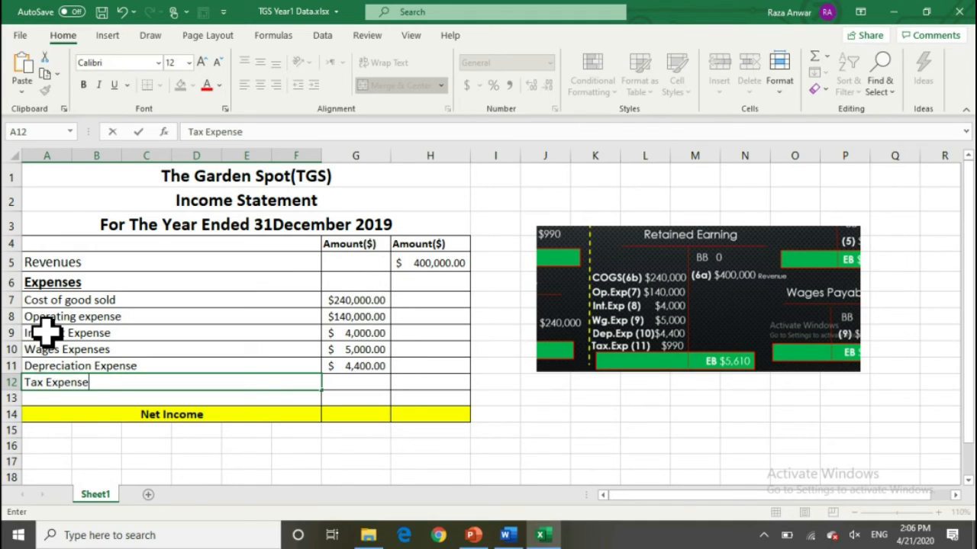
pyautogui.press('Tab')
pyautogui.write('990')
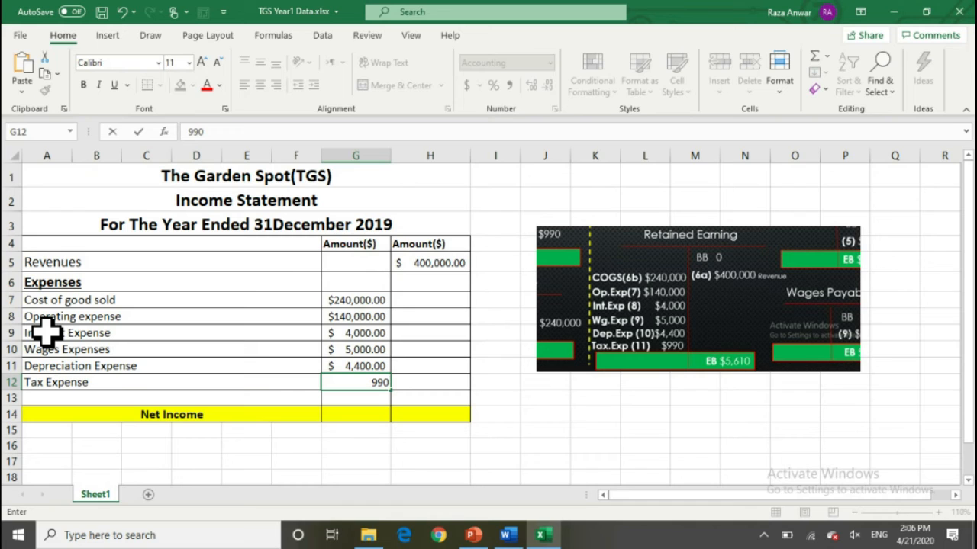
pyautogui.press('Tab')
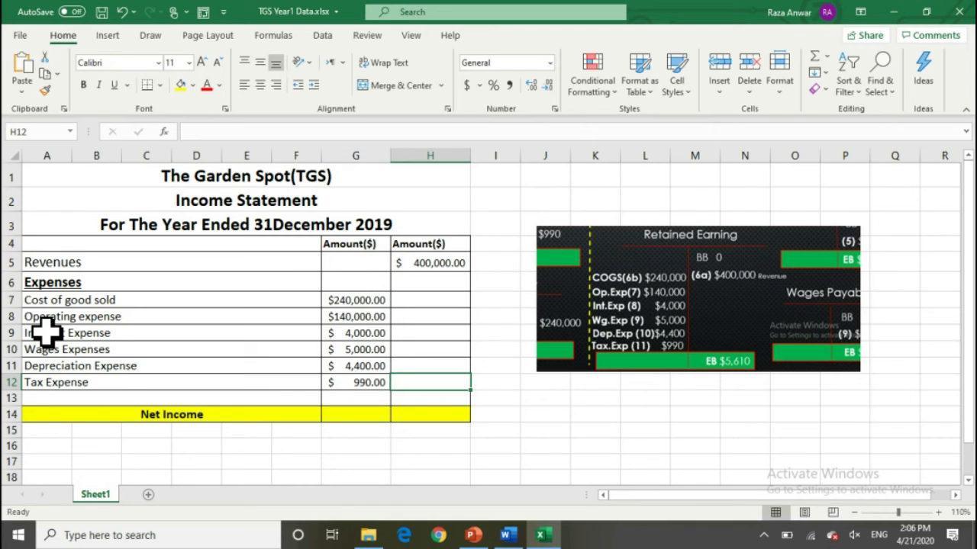
# Step: Label the merged cell in row 13, just above Net Income, "Total Expenses"
pyautogui.moveTo(381, 305); pyautogui.dragTo(384, 384)
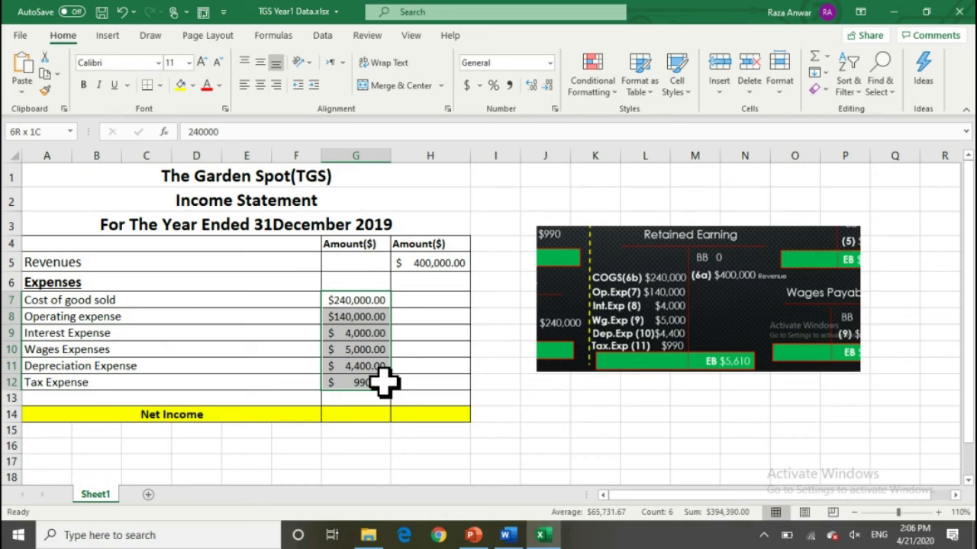
pyautogui.click(422, 397)
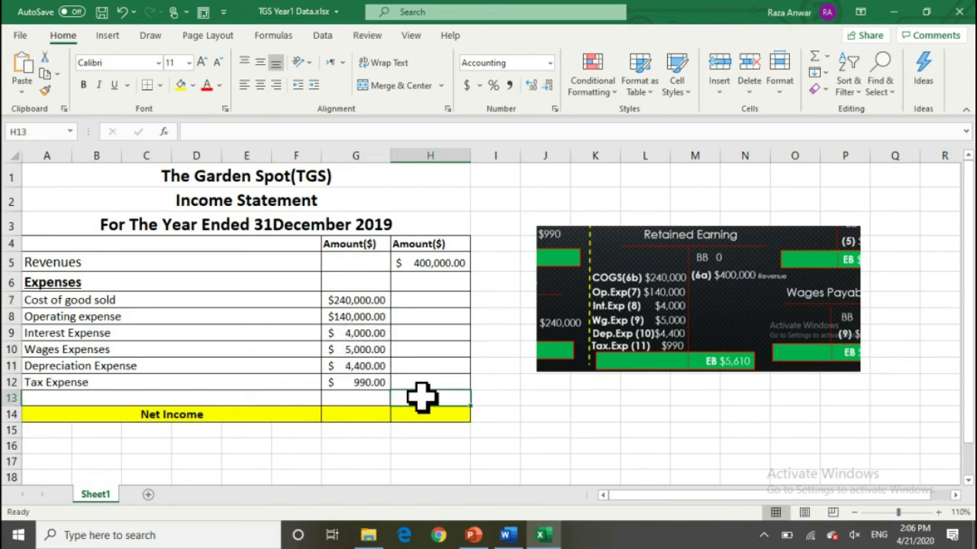
pyautogui.click(276, 398)
pyautogui.write('Total Expenses')
# Step: Total the expense amounts in cell H13 with the formula =SUM(G7:G12)
pyautogui.press('Tab')
pyautogui.press('Tab')
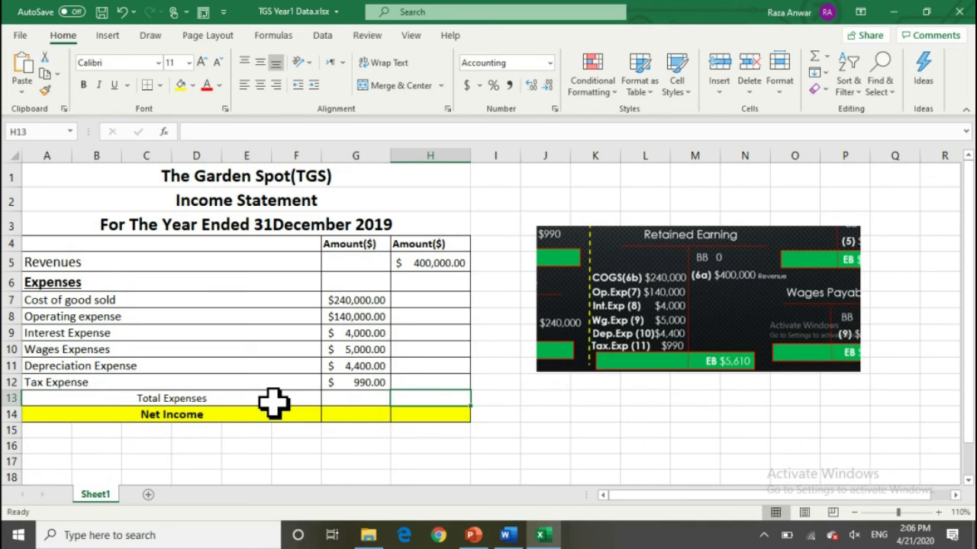
pyautogui.write('=sum')
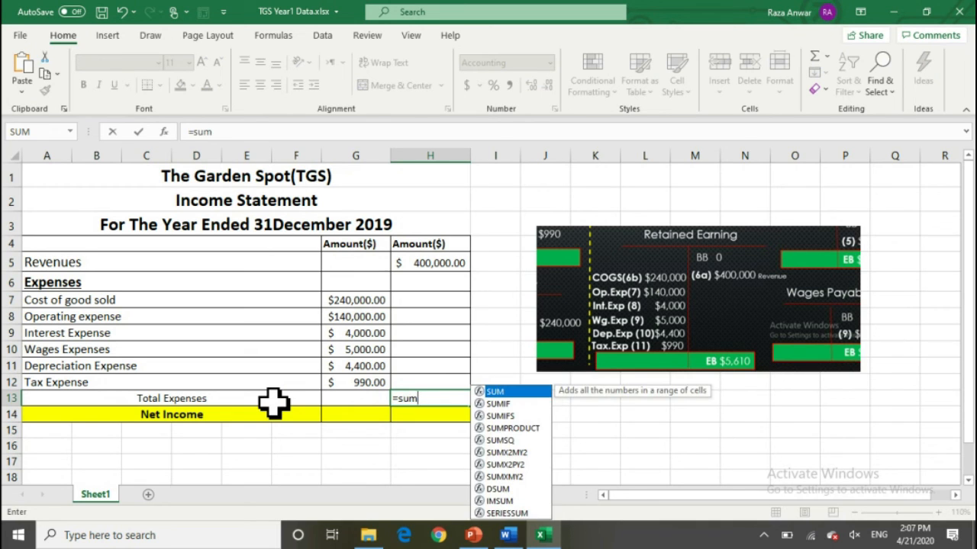
pyautogui.press('Tab')
pyautogui.click(365, 300)
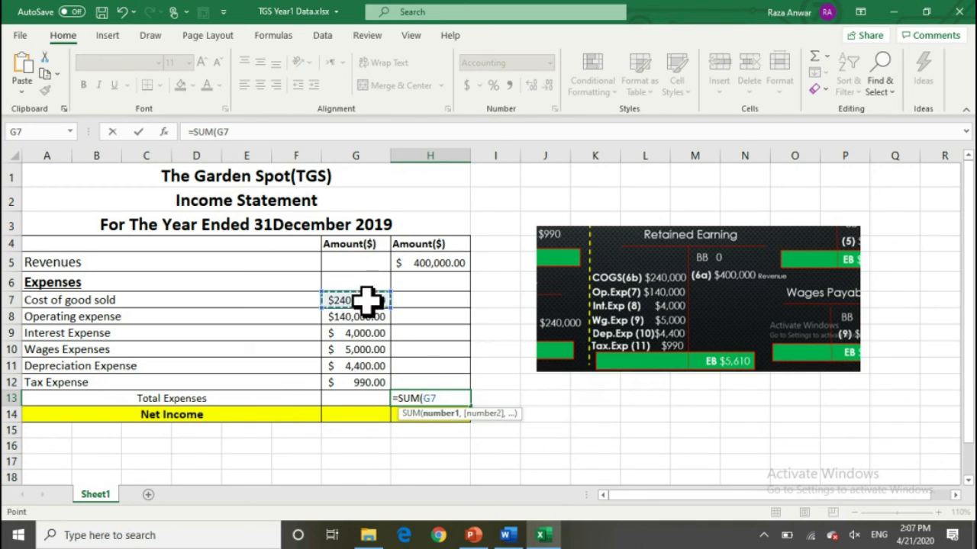
pyautogui.moveTo(365, 299); pyautogui.dragTo(366, 386)
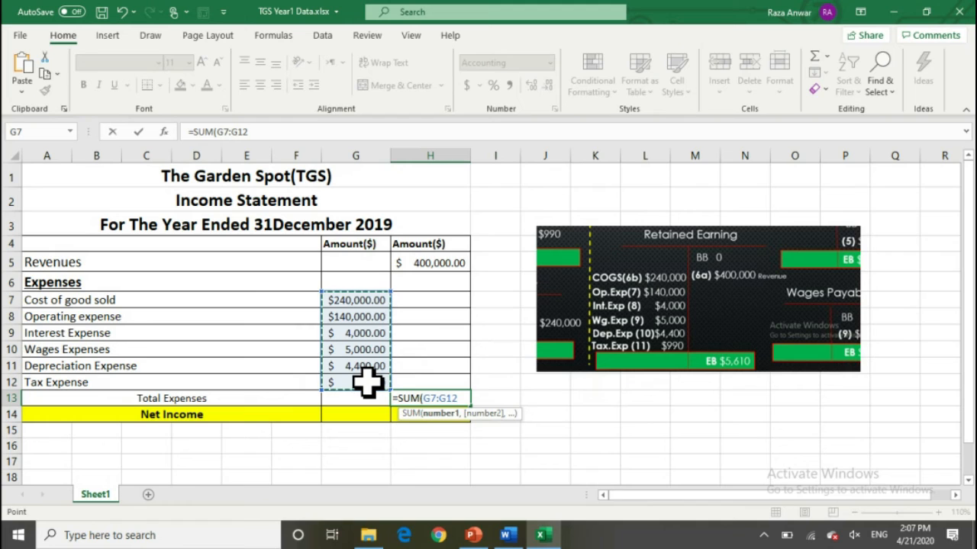
pyautogui.write(')')
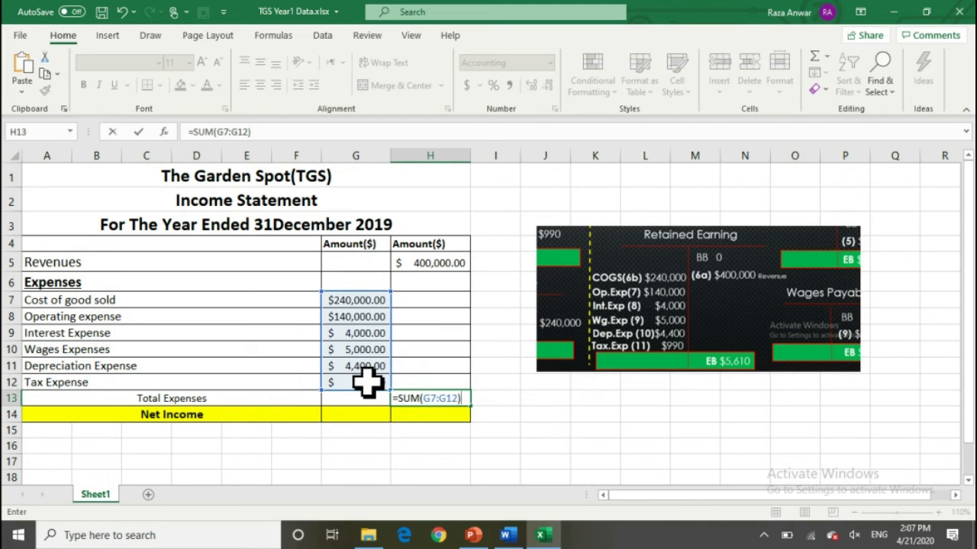
pyautogui.hotkey('ctrl', 'Return')
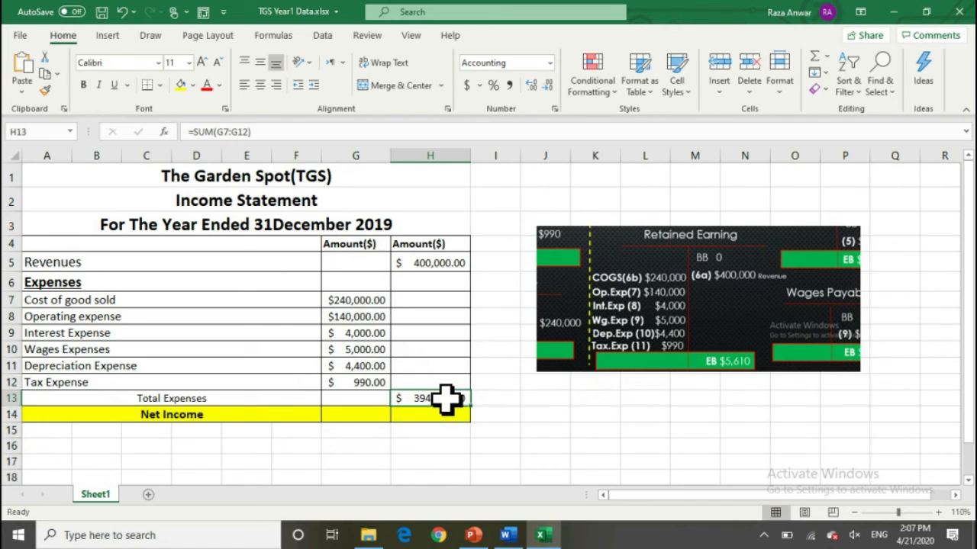
# Step: Autofit the width of column G so that all expense amounts are fully displayed
pyautogui.click(938, 512)
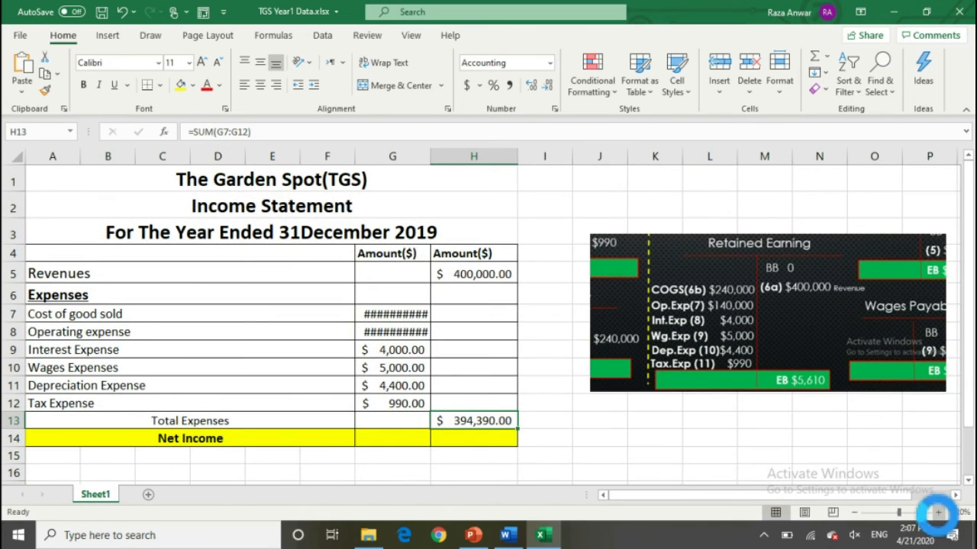
pyautogui.click(938, 512)
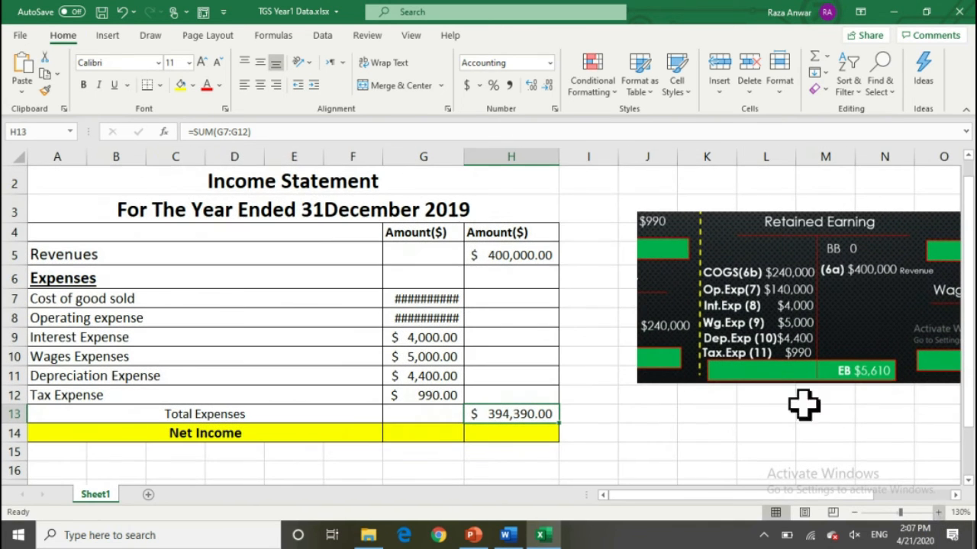
pyautogui.doubleClick(462, 153)
# Step: Calculate net income in cell H14 by subtracting total expenses from revenues with the formula =H5-H13
pyautogui.click(498, 434)
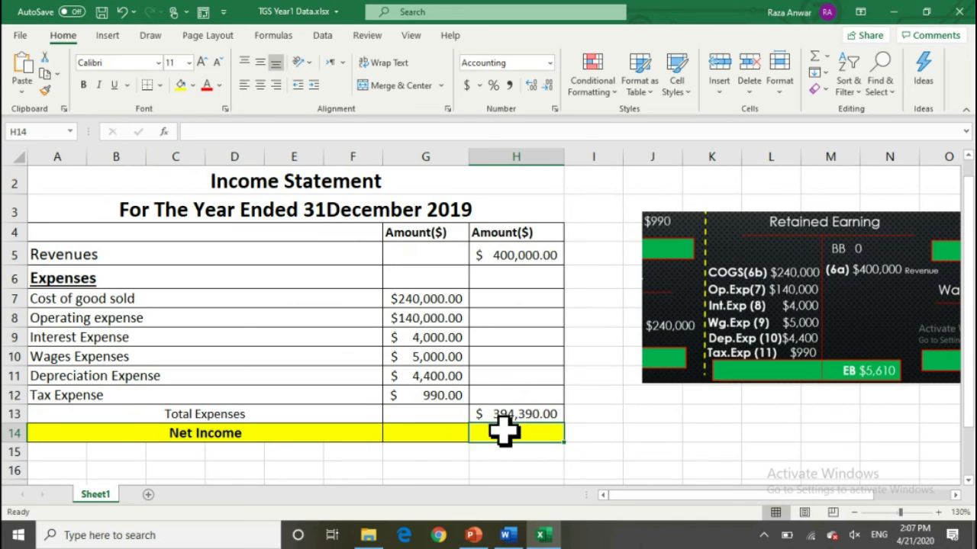
pyautogui.write('=')
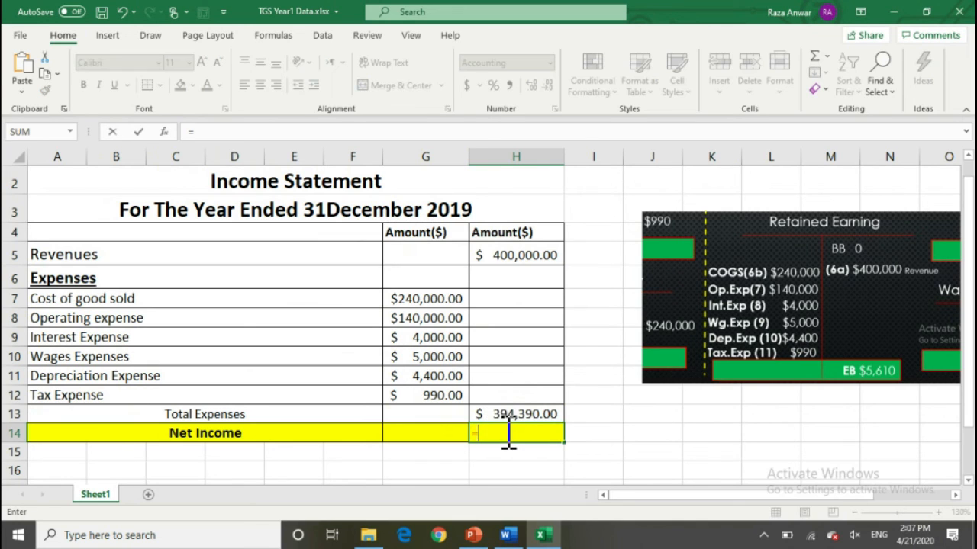
pyautogui.click(512, 257)
pyautogui.write('-')
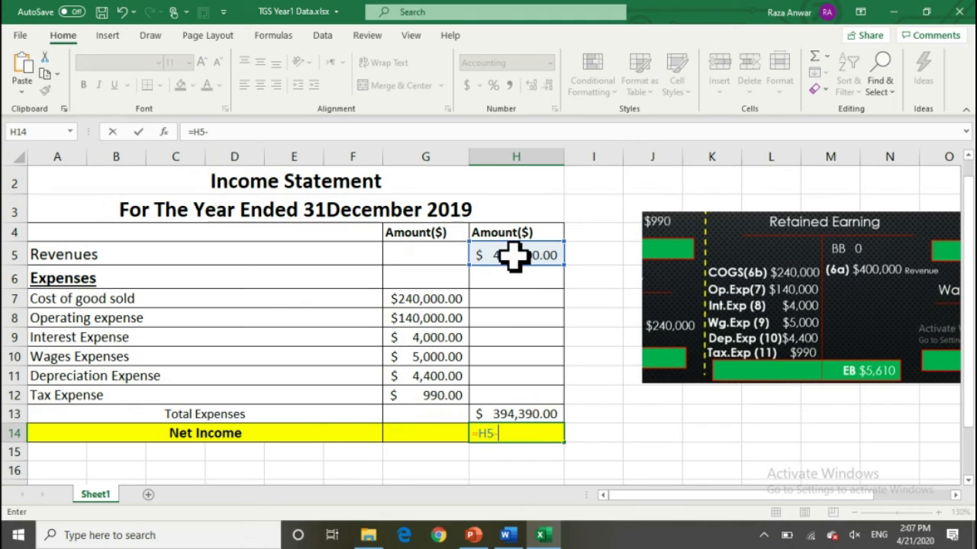
pyautogui.click(521, 410)
pyautogui.press('Return')
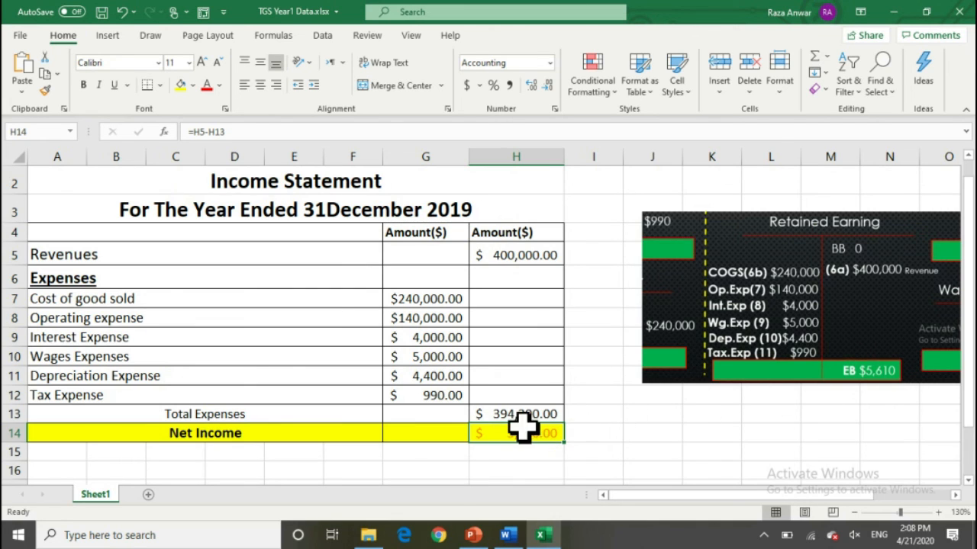
# Step: Save the workbook with the completed income statement
pyautogui.click(541, 393)
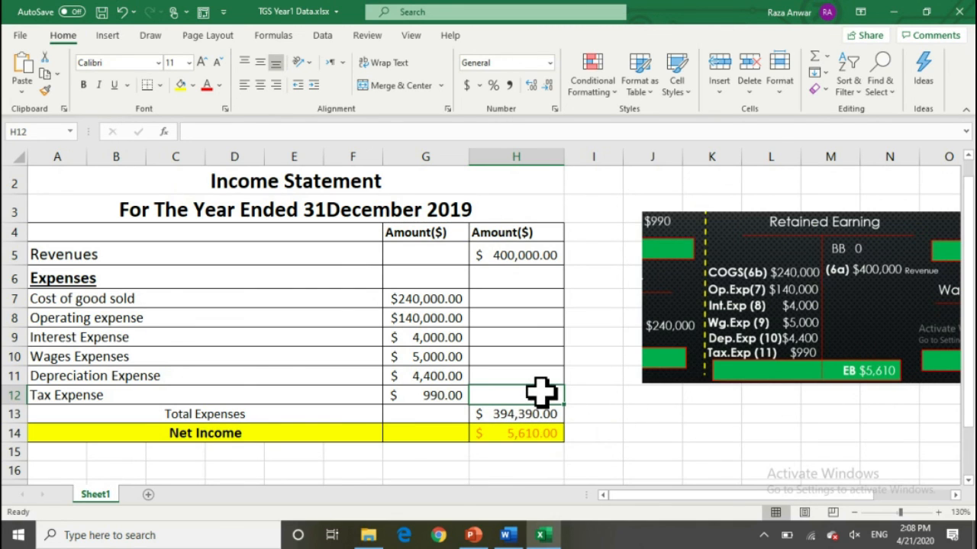
pyautogui.click(541, 393)
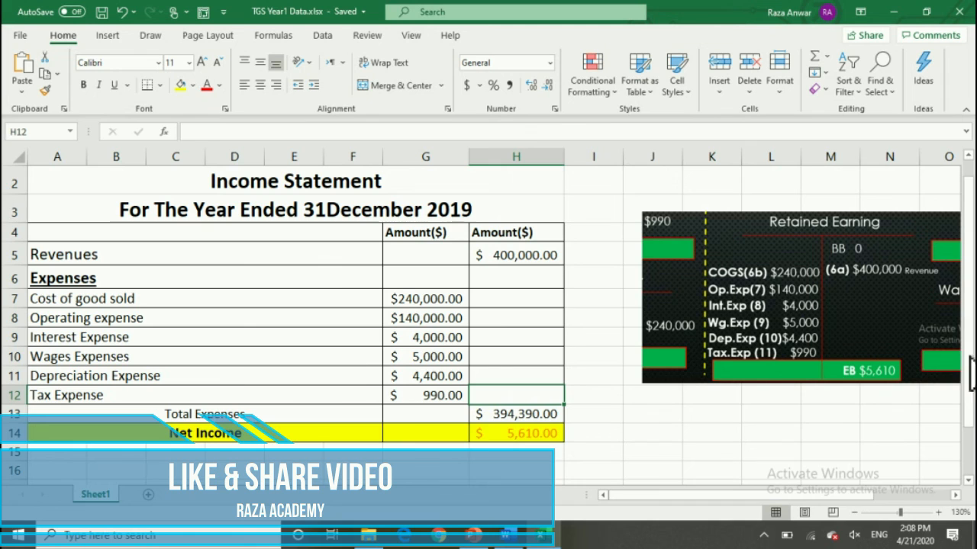
pyautogui.moveTo(971, 374); pyautogui.dragTo(972, 350)
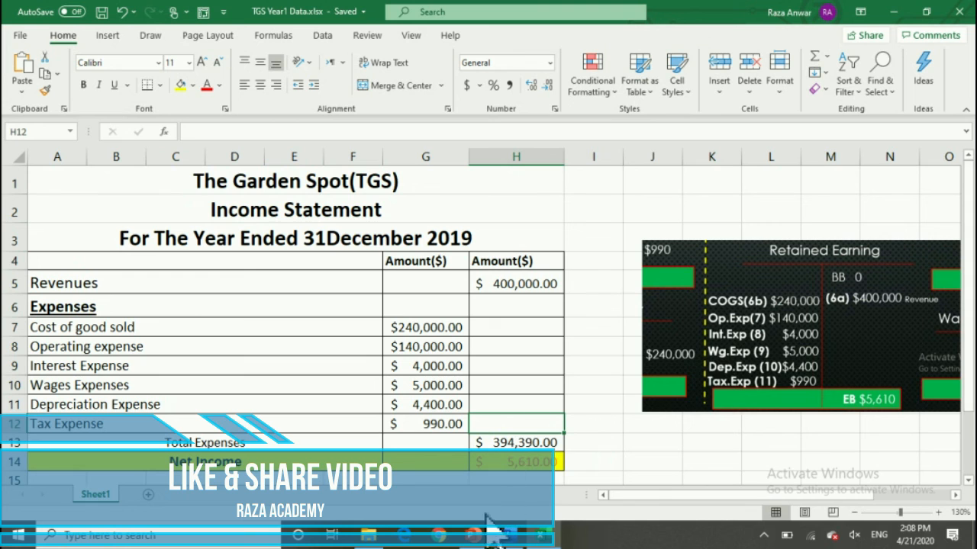
# Step: Switch to the Lesson#18.pptx presentation in PowerPoint and show the closing "Thank You!" slide 4
pyautogui.click(477, 536)
pyautogui.click(61, 279)
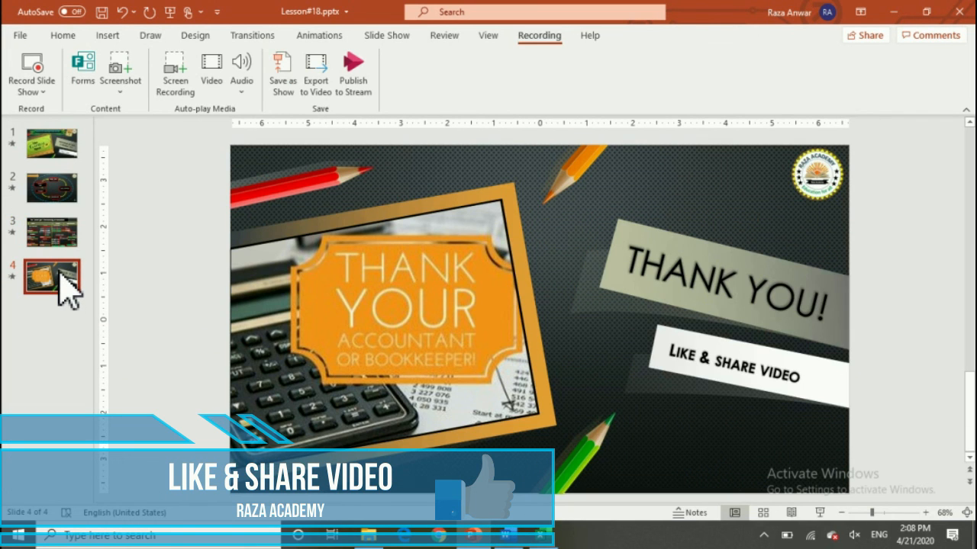